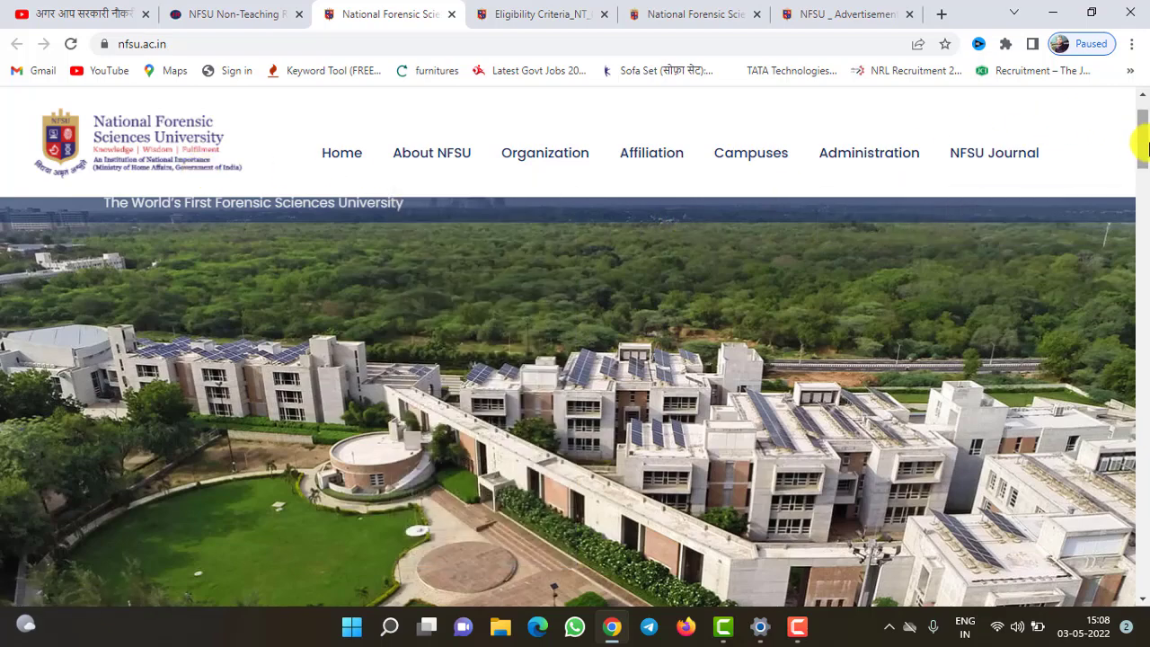
Bring up the NFSU non-teaching posts advertisement PDF with its 14 posts and 21/05/2022 deadline
left_click_drag(1141, 144, 1146, 158)
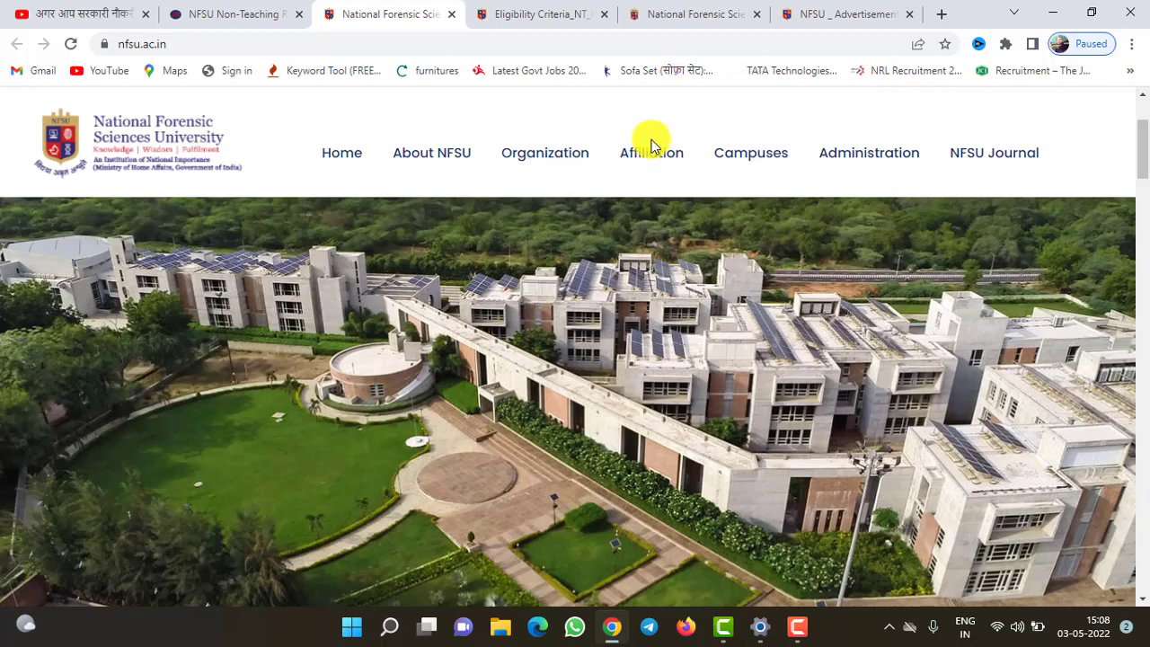
left_click(825, 21)
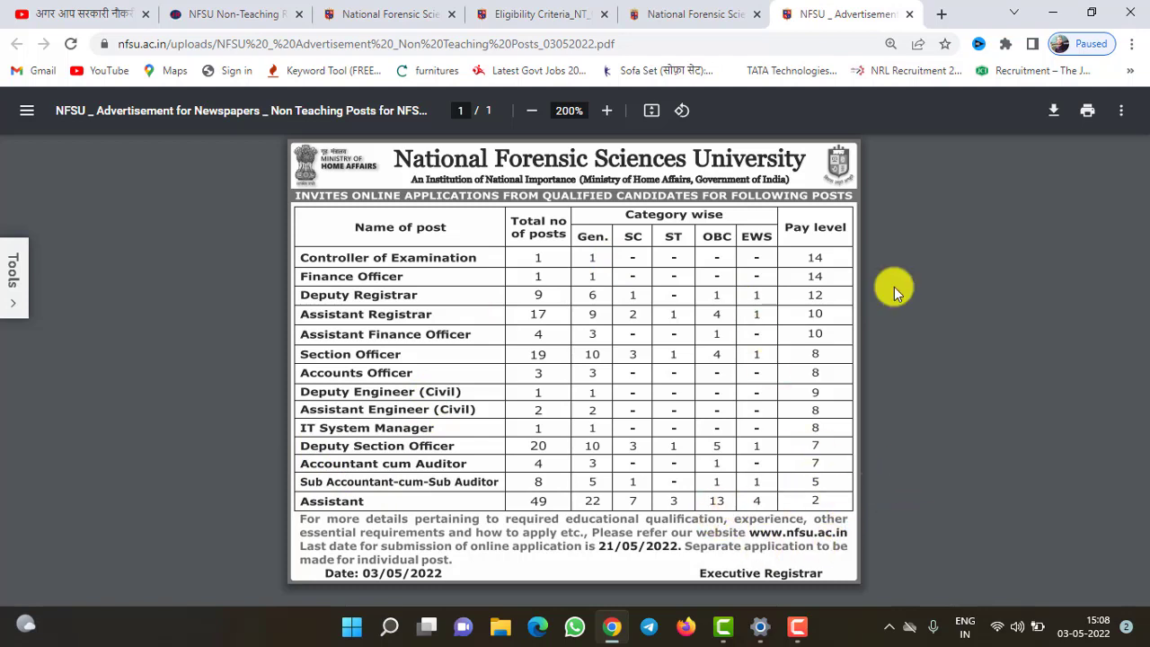
Return to the portal's post list and scroll through the 14 non-teaching posts NFSU/2022/01–14
left_click(680, 8)
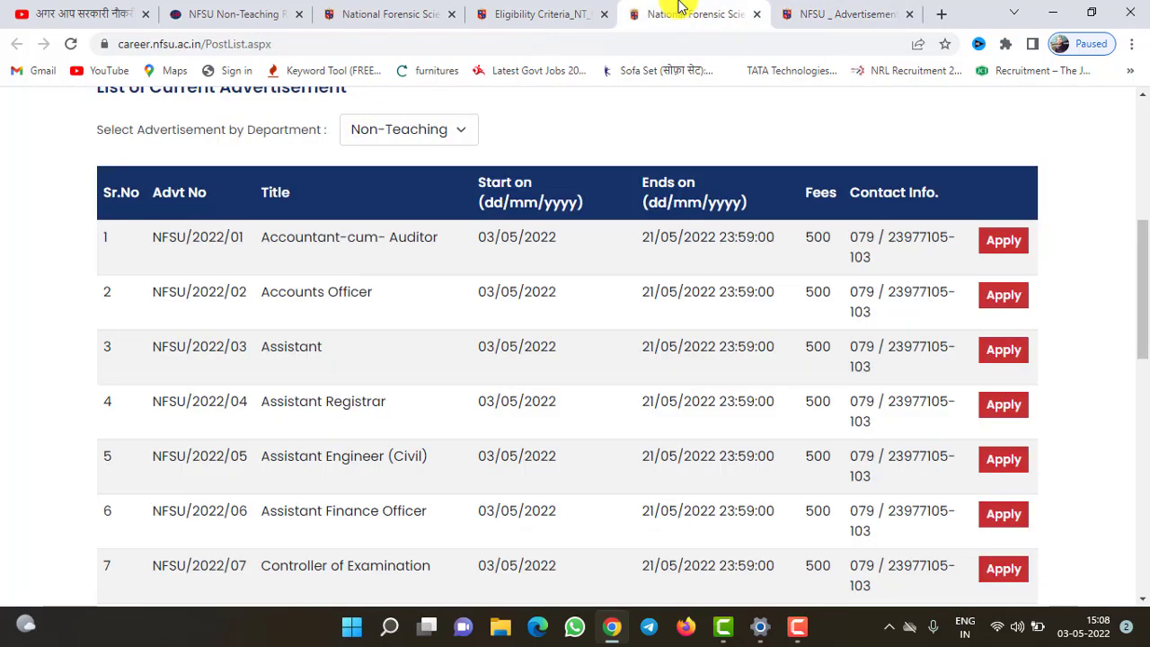
left_click_drag(1142, 269, 1143, 157)
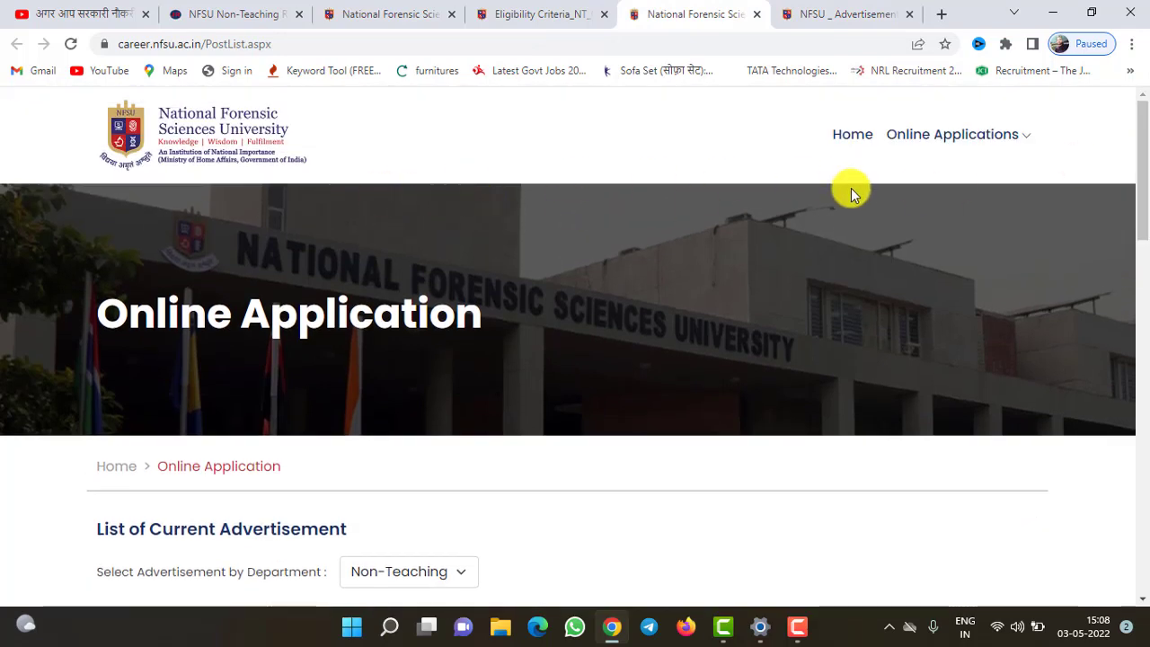
left_click_drag(1145, 185, 1142, 245)
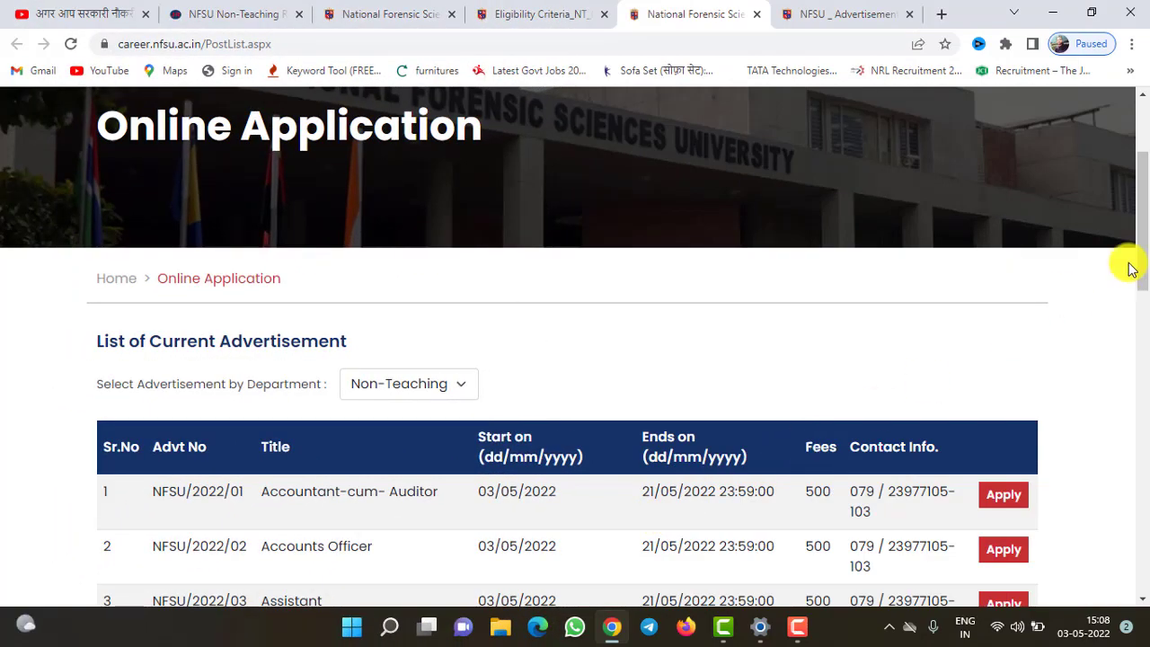
left_click_drag(1141, 261, 1142, 458)
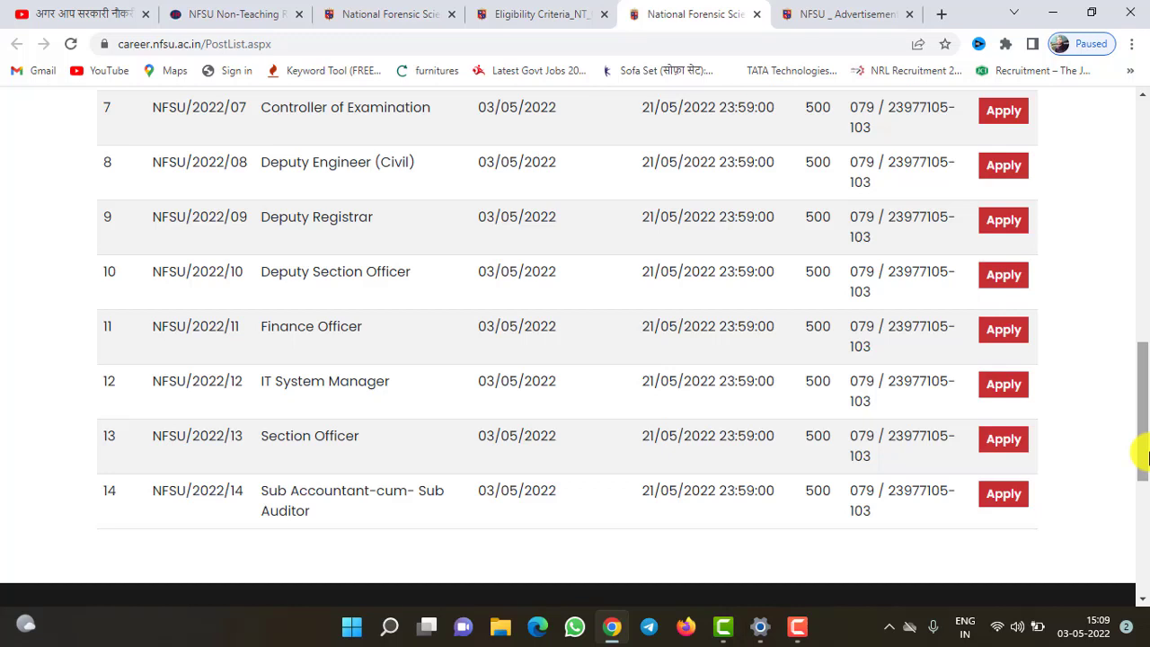
left_click_drag(1145, 459, 1141, 361)
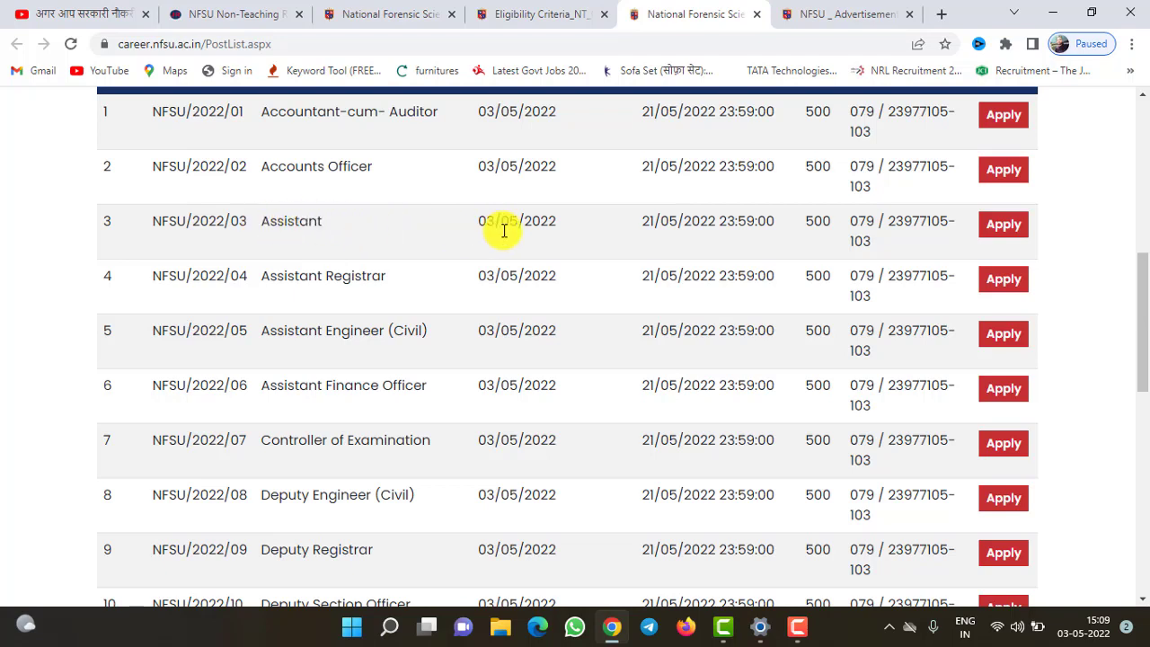
Apply for the Assistant post NFSU/2022/03 and scroll to the empty Personal Details section
left_click(1003, 226)
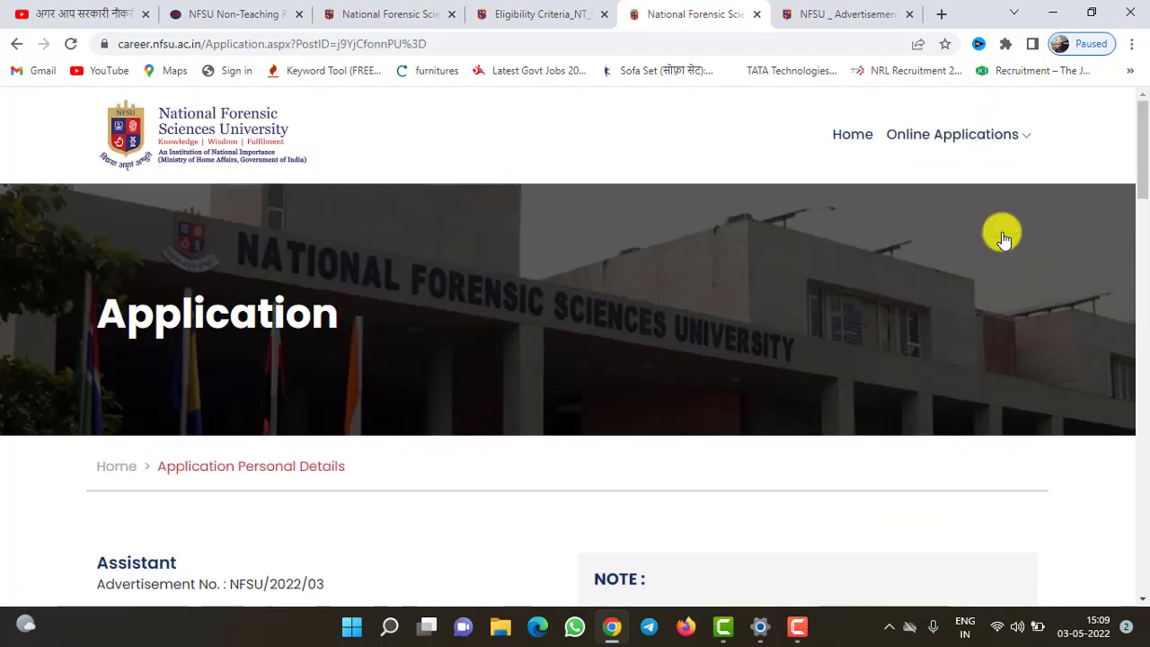
left_click_drag(1141, 171, 1143, 238)
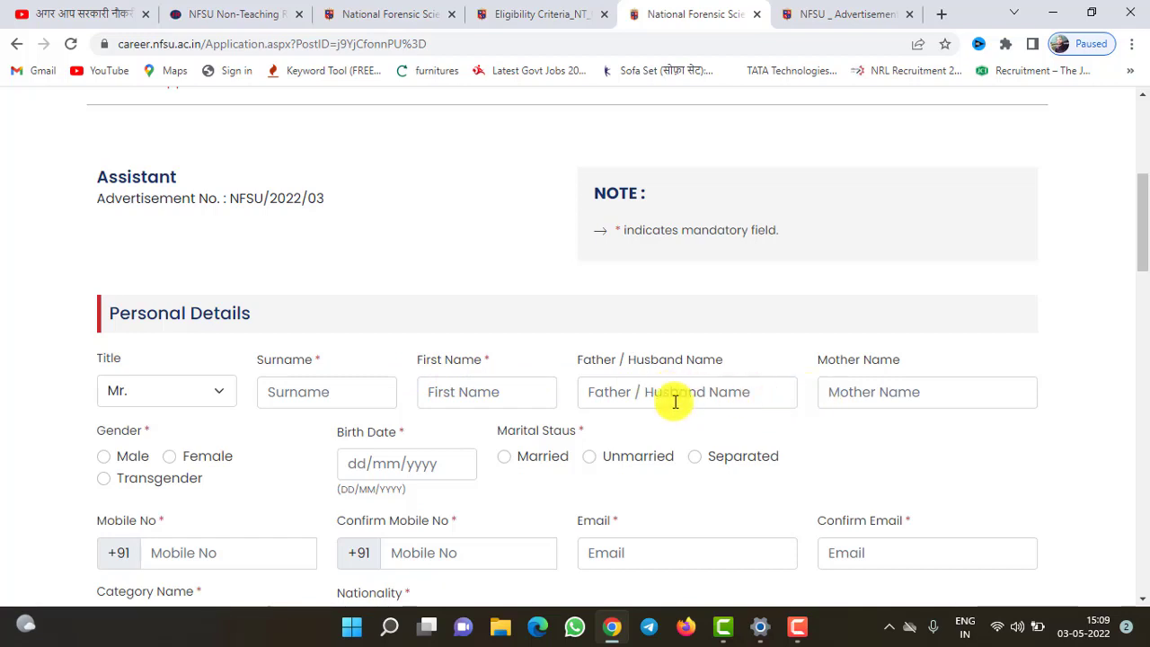
Fill the applicant's surname and first name from saved details, then enter the father's name
left_click(298, 395)
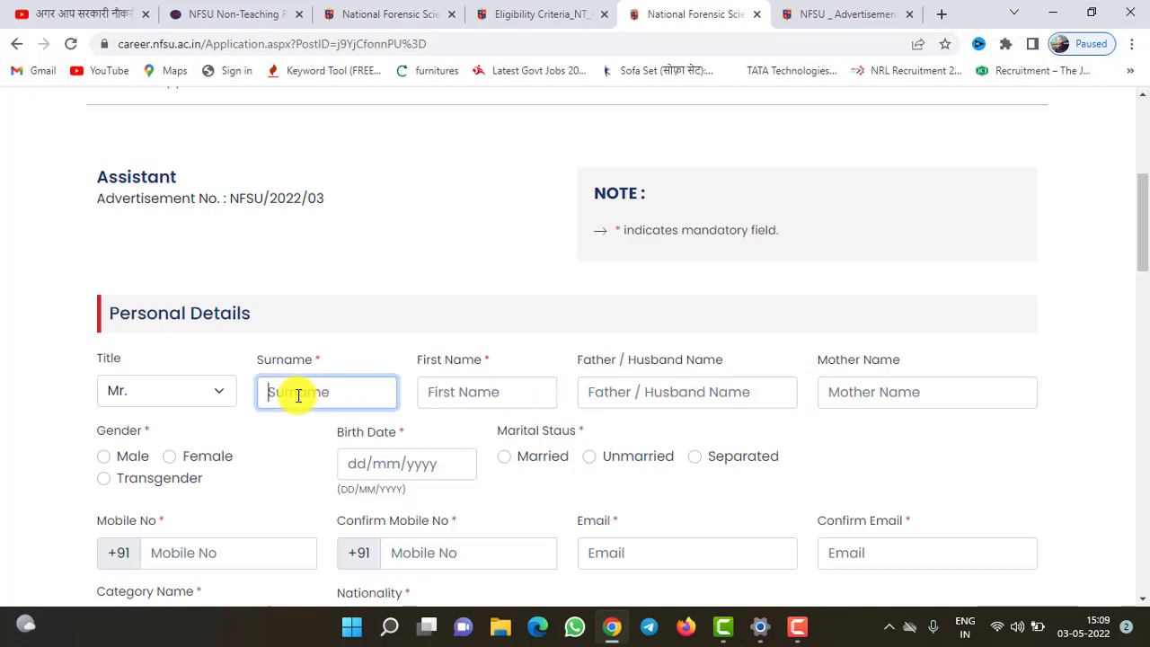
left_click(299, 396)
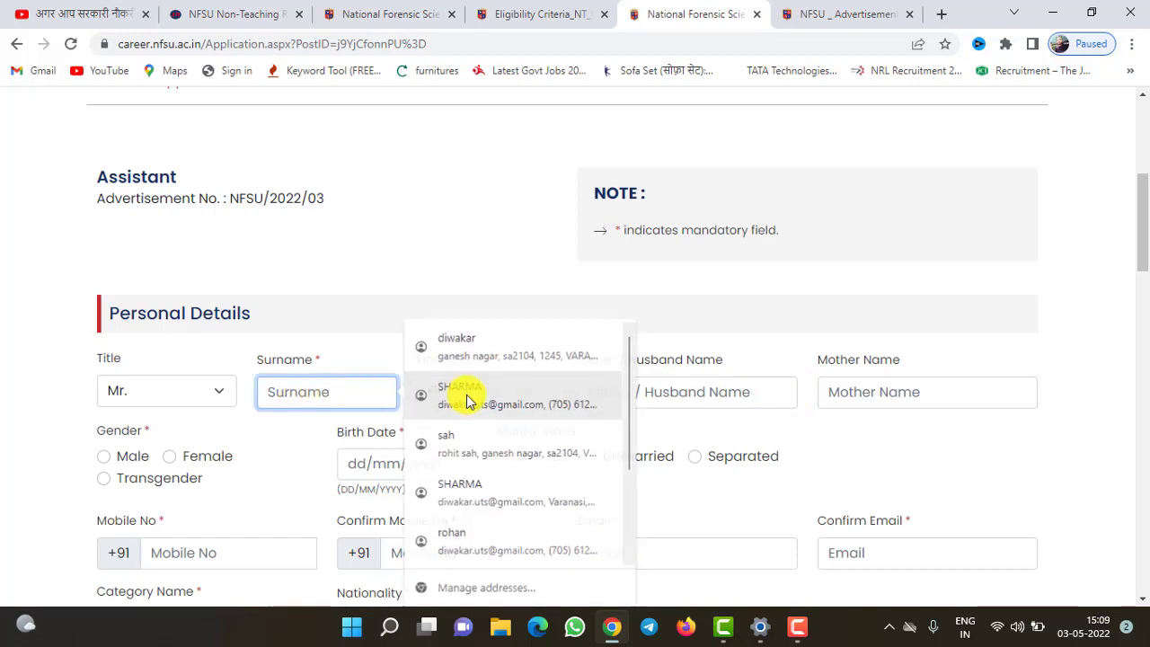
key("Escape")
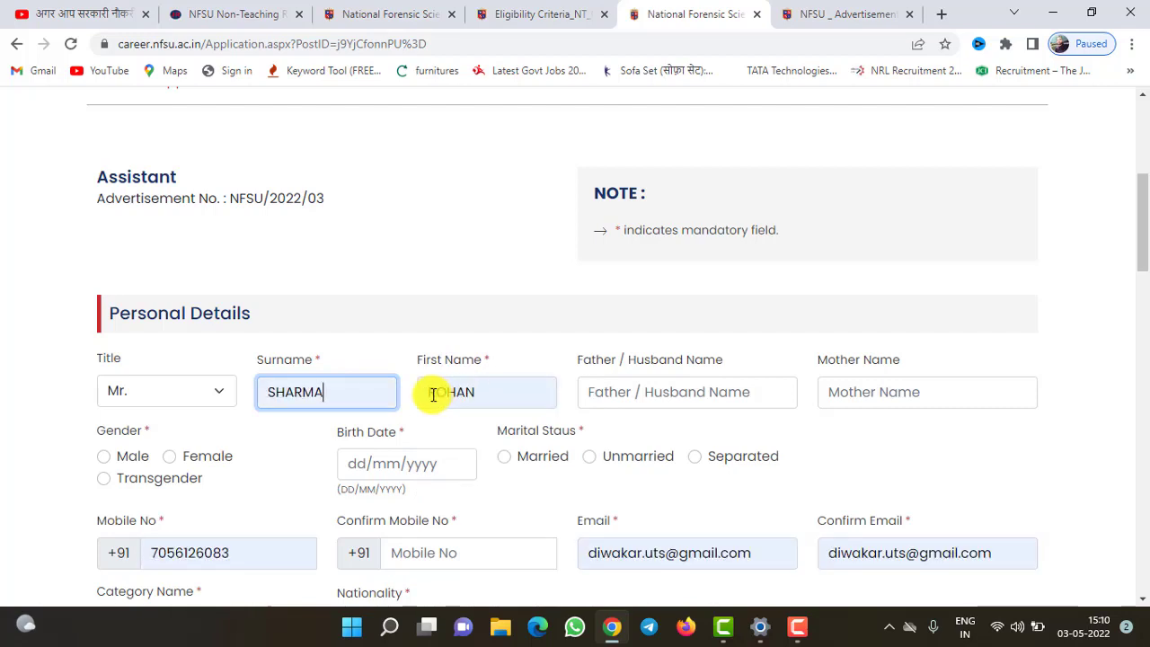
left_click(655, 396)
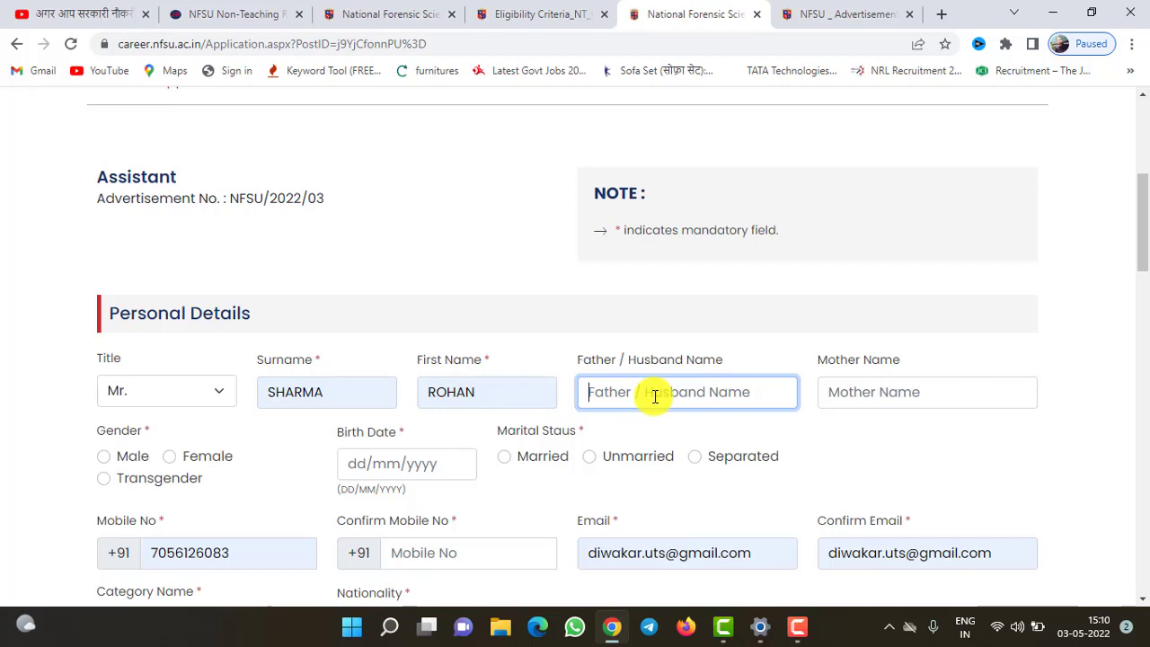
type("rohit")
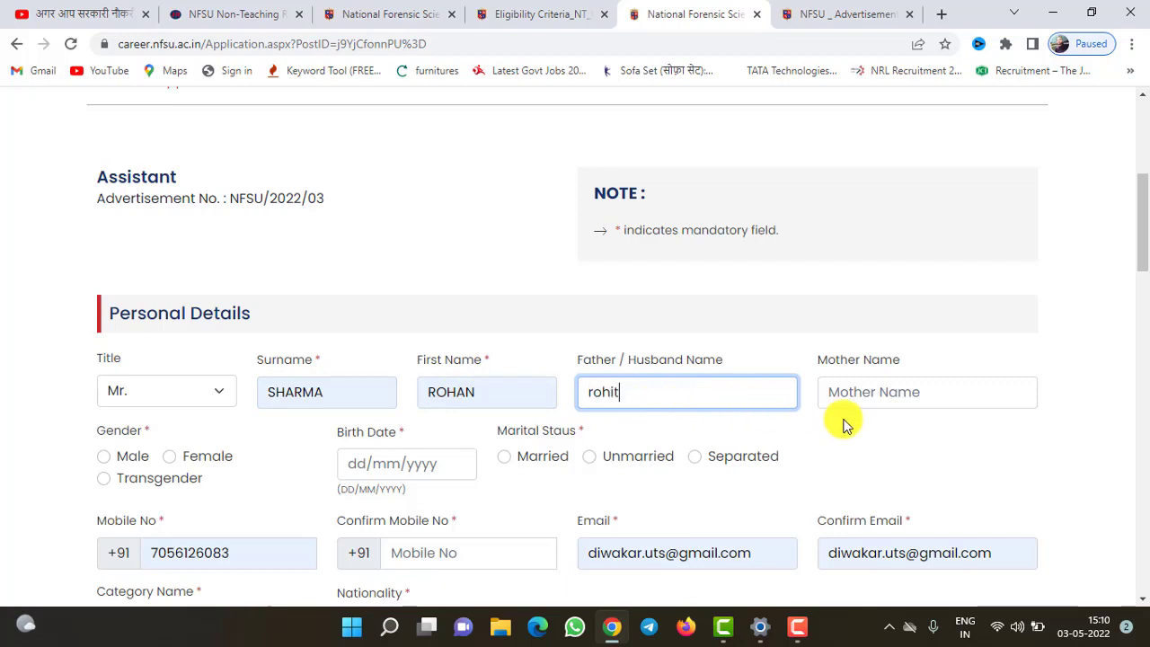
Enter the mother's name, select Male gender and set birth date 24/03/2000
left_click(885, 402)
type("rani")
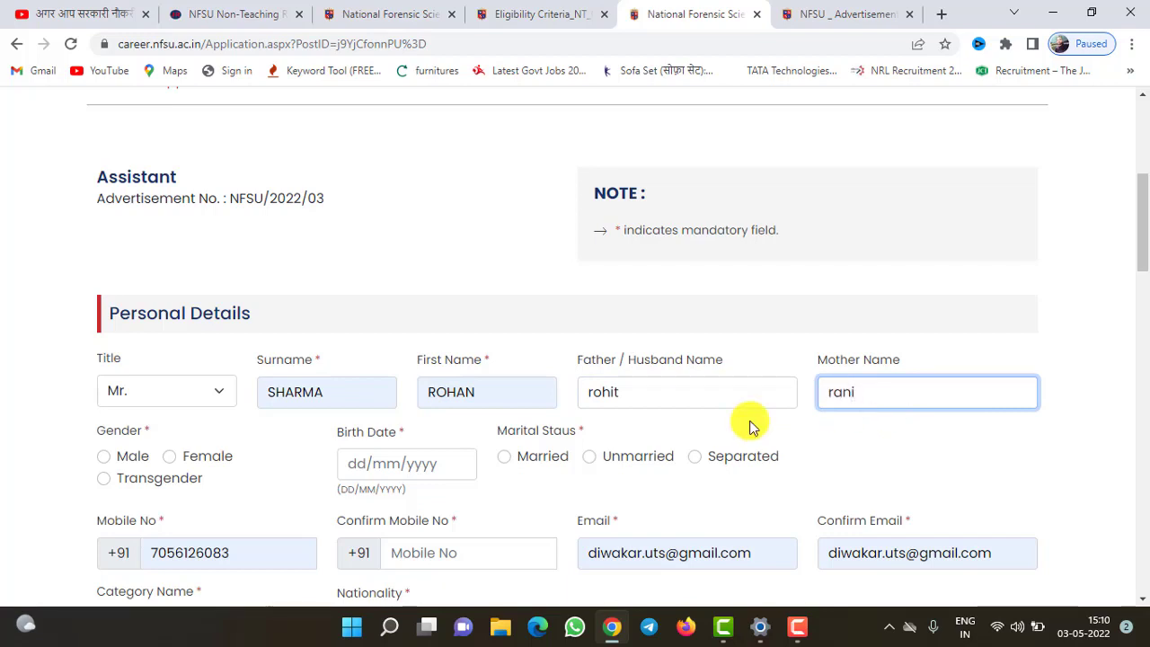
left_click(102, 457)
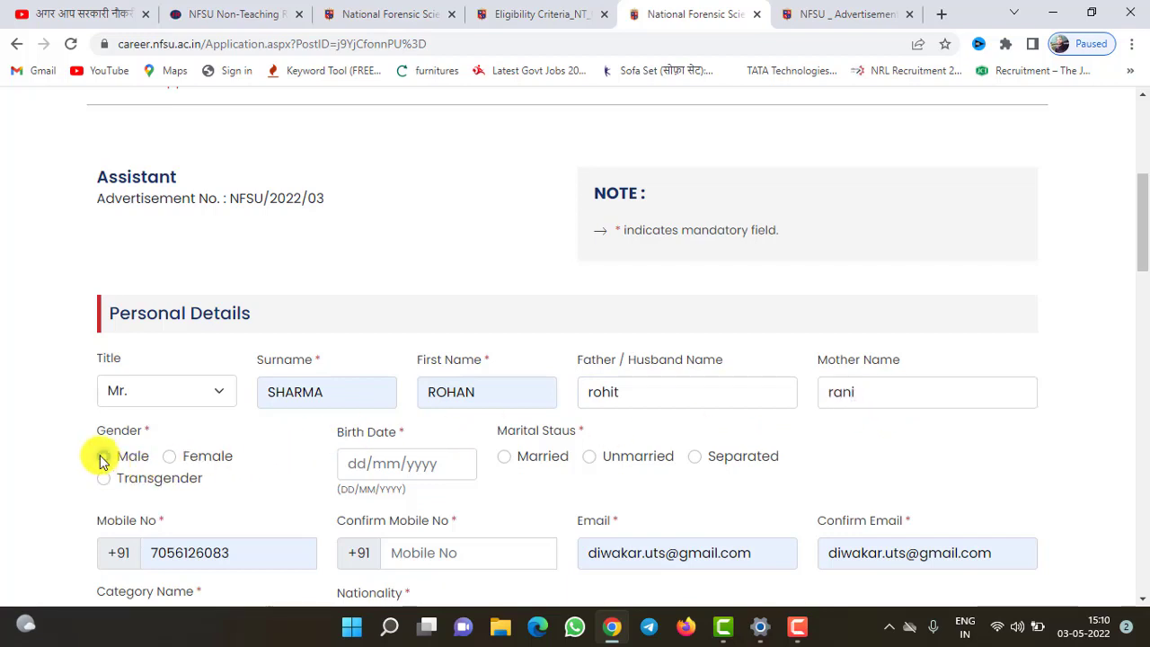
left_click(358, 464)
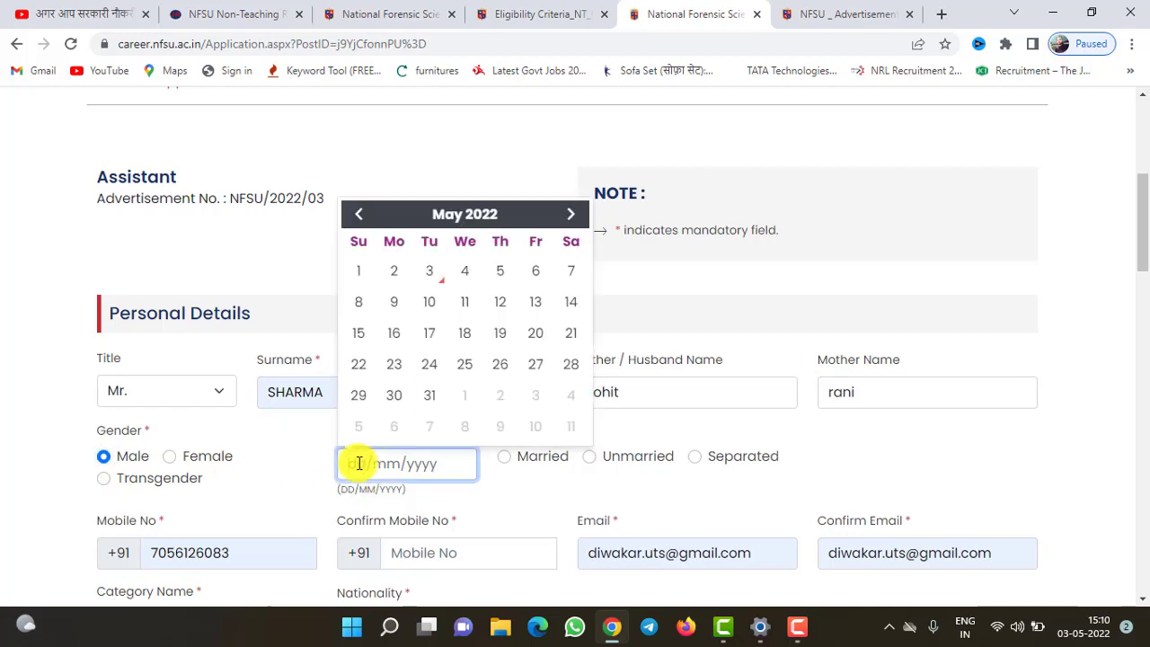
type("24/03/2000")
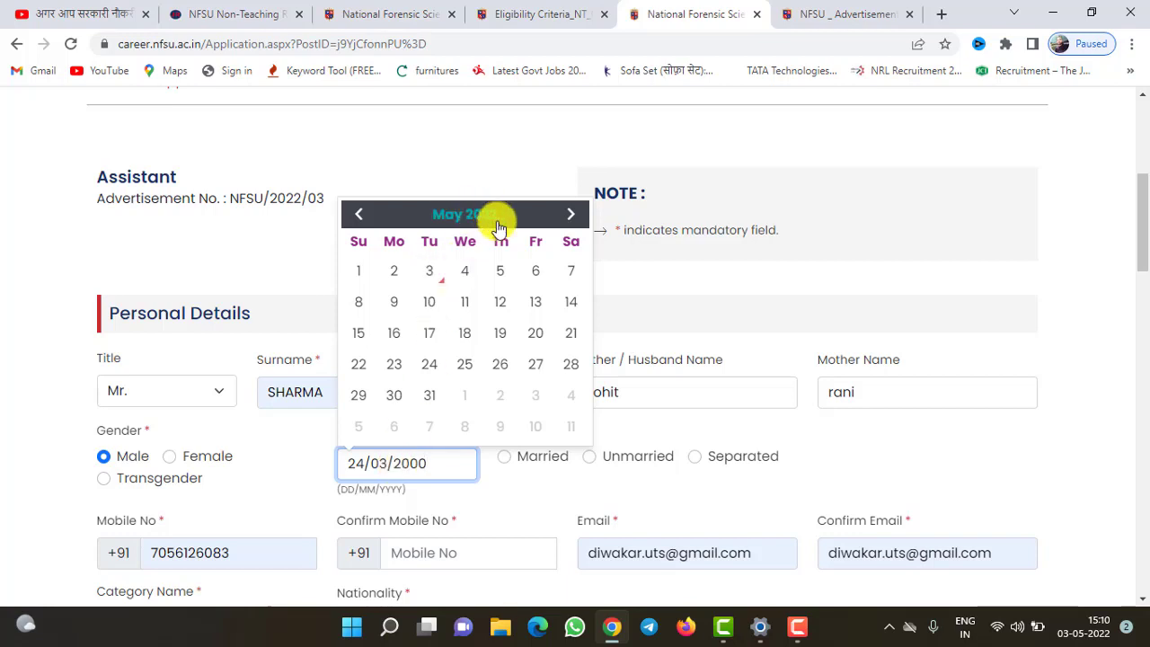
left_click(512, 486)
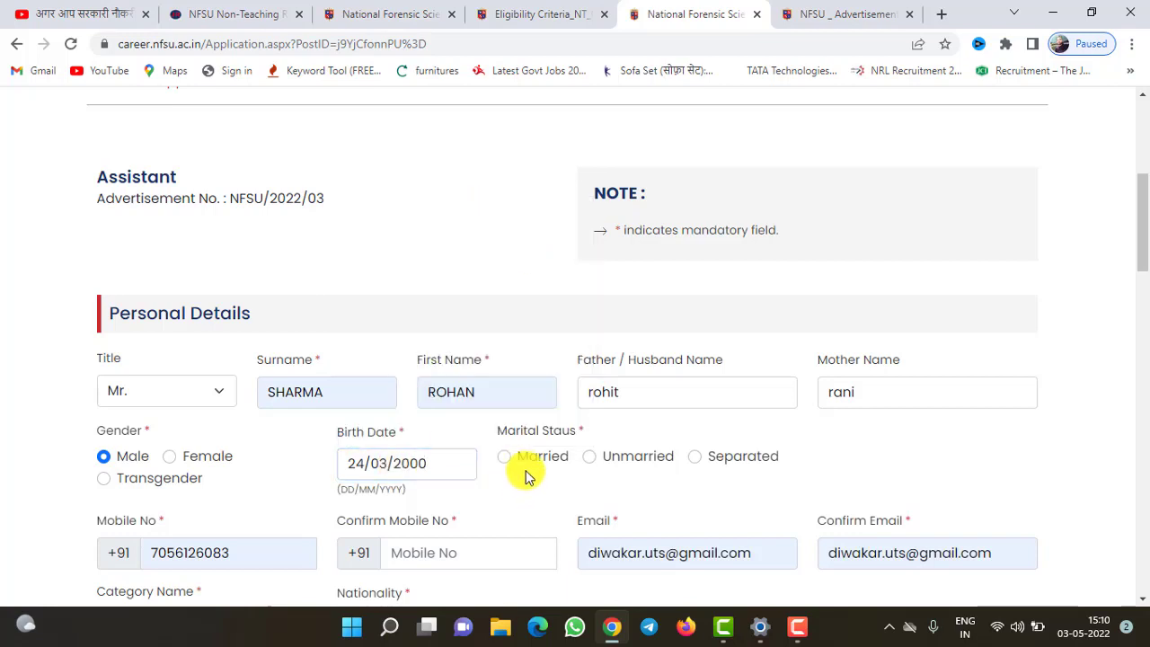
Set marital status to Unmarried, category to General and nationality to 'indian'
left_click(591, 457)
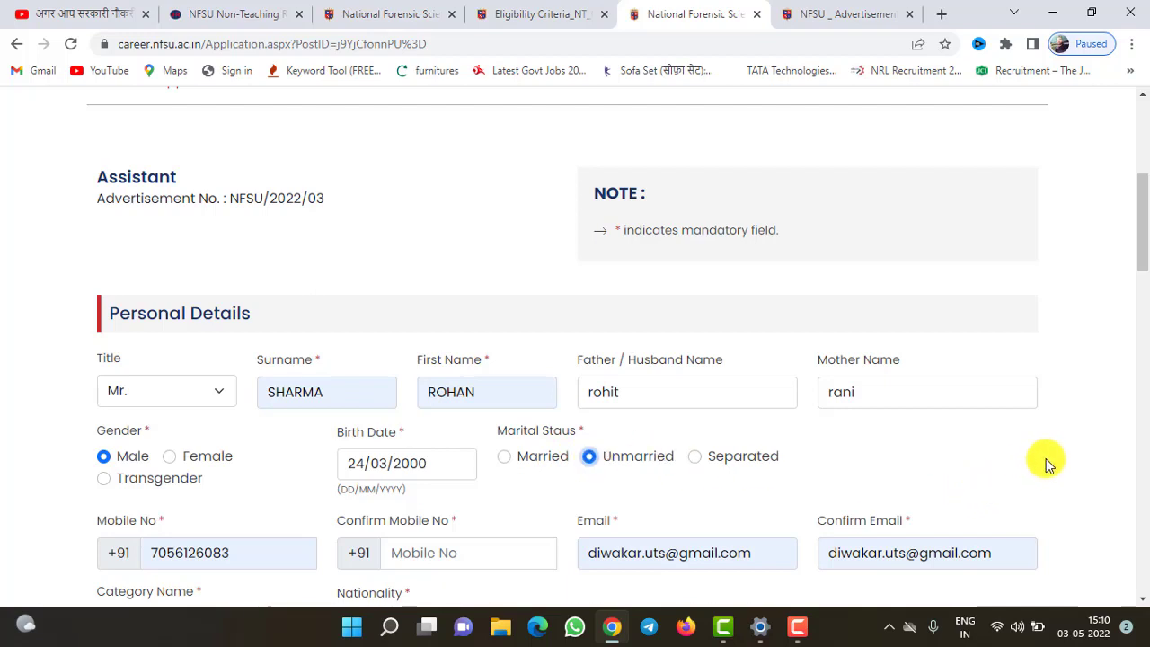
left_click_drag(1145, 250, 1147, 297)
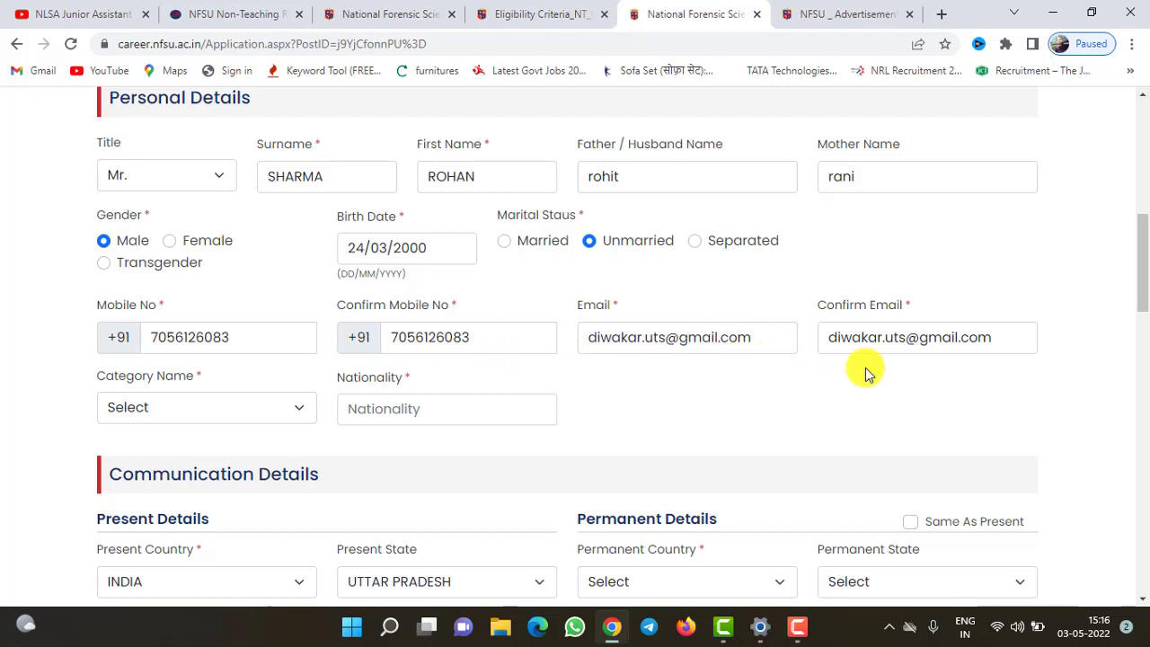
left_click(161, 412)
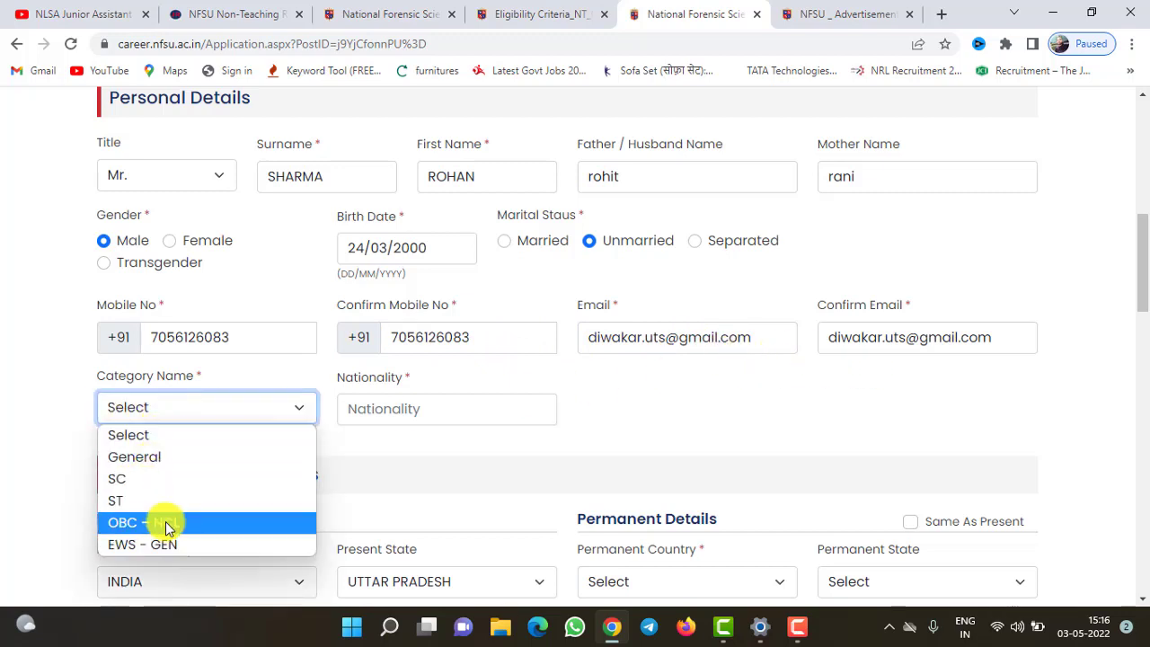
left_click(175, 476)
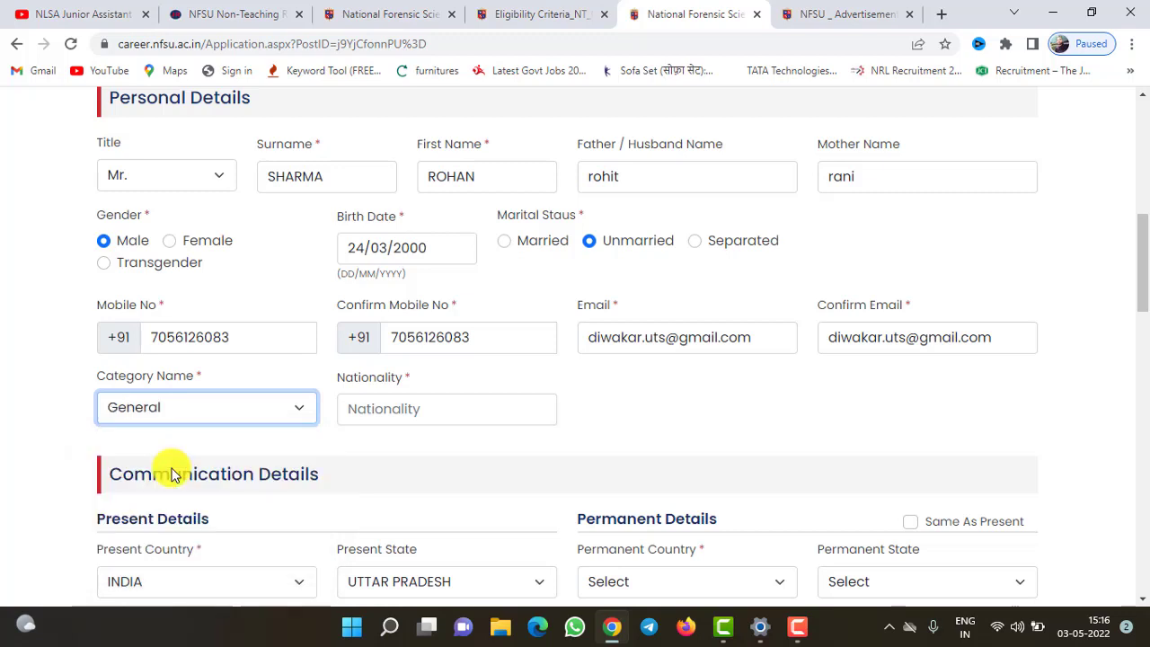
left_click(395, 416)
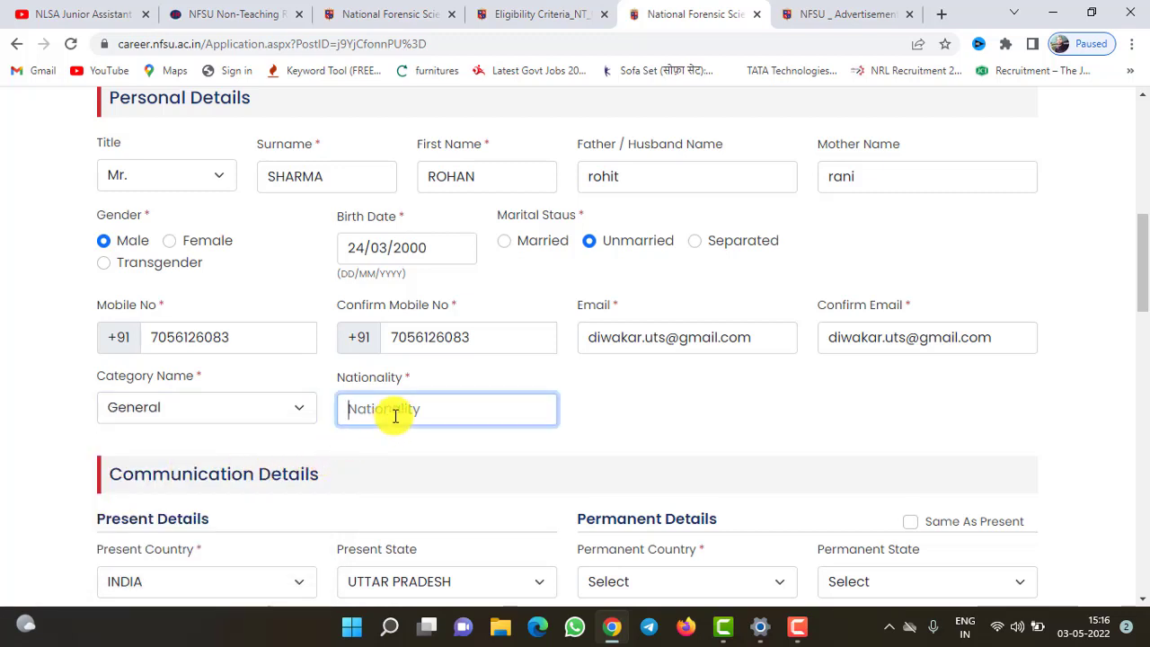
type("I")
left_click(77, 520)
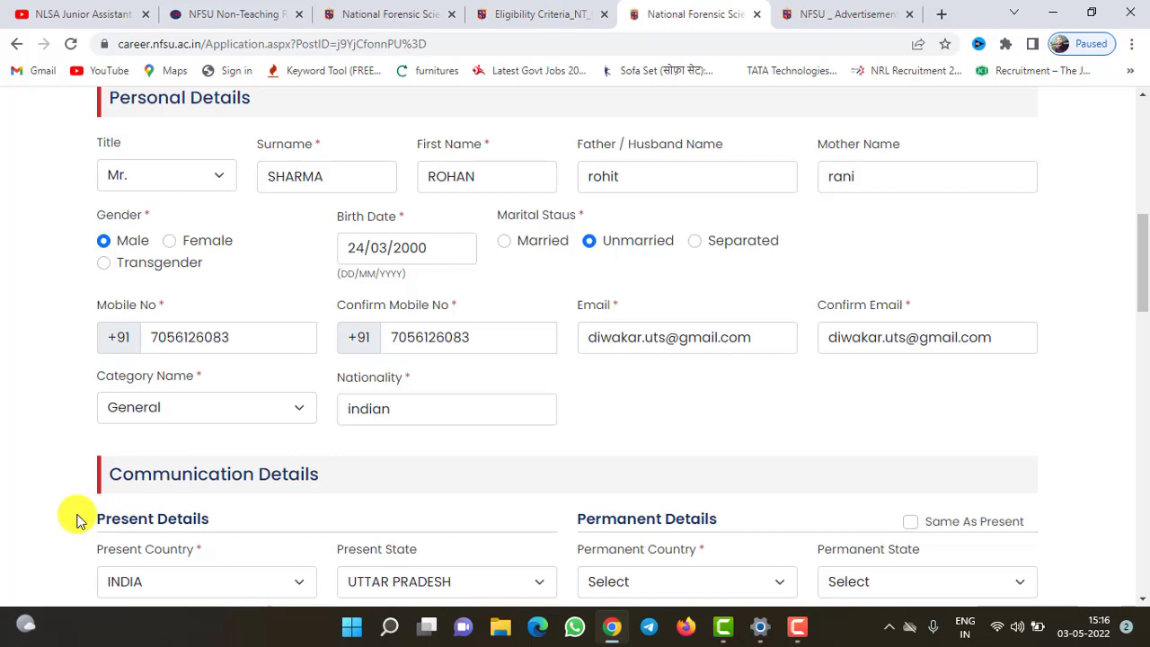
Choose VARANASI as the present district and tick Same As Present for the permanent address
scroll(78, 520, "down", 5)
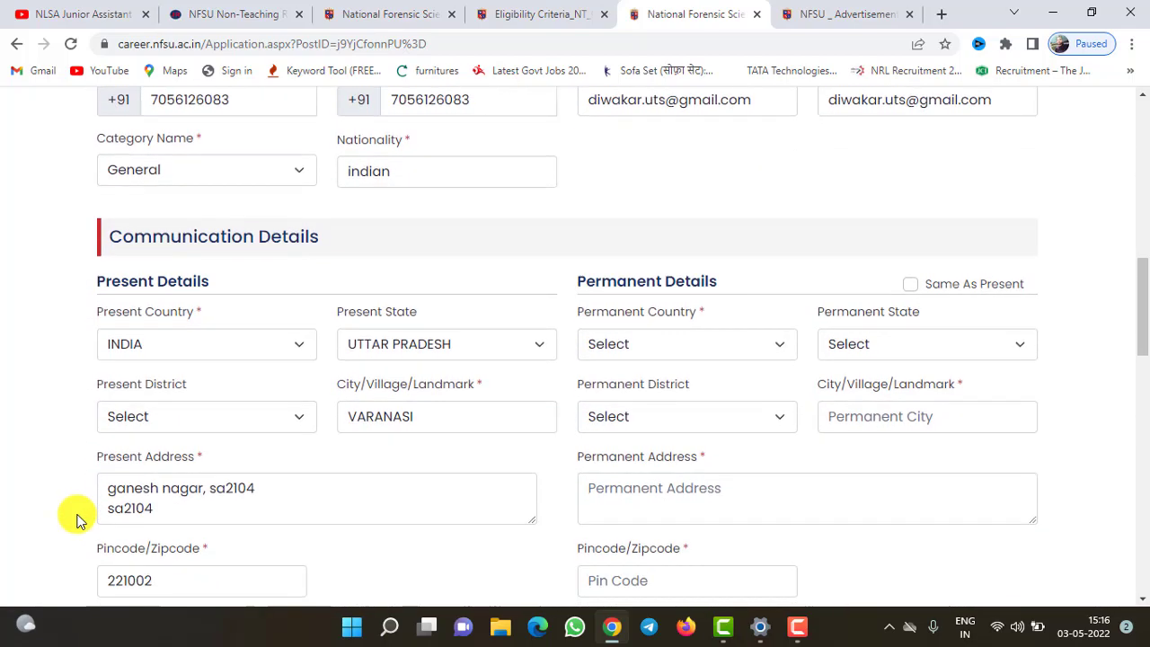
scroll(78, 520, "down", 2)
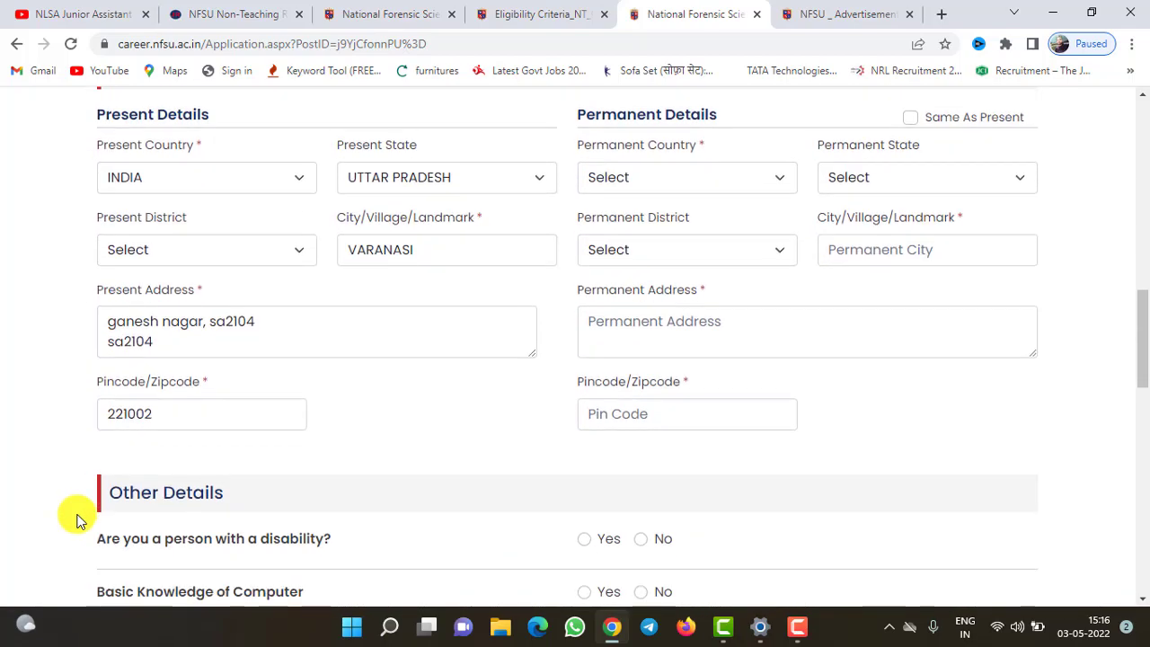
left_click(412, 183)
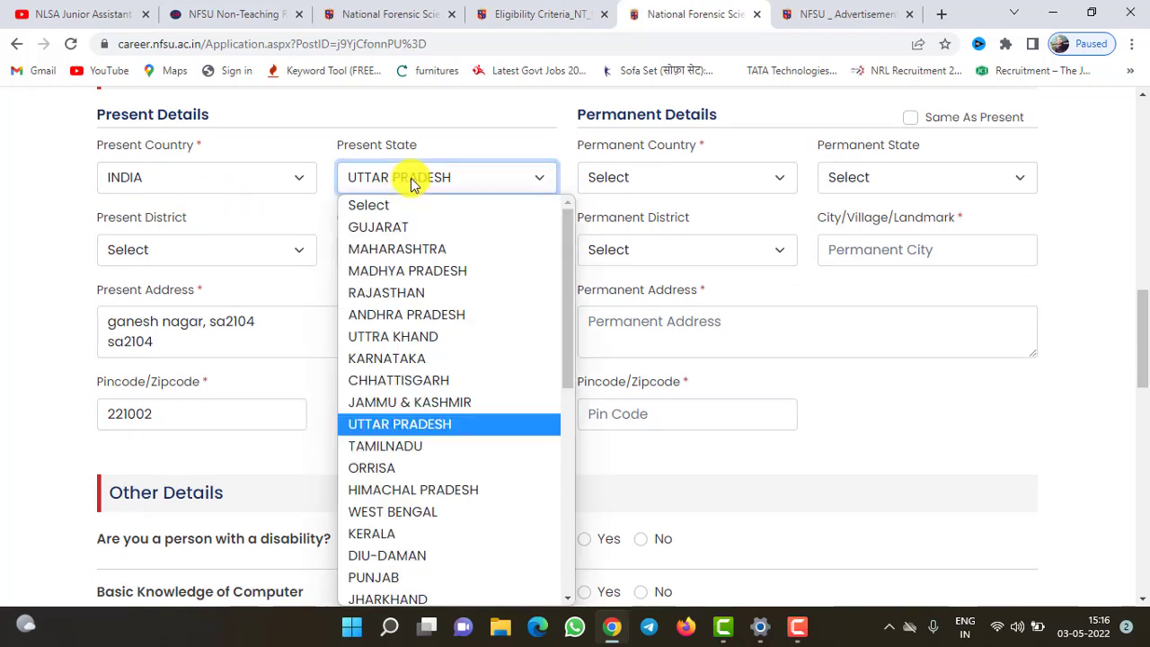
left_click(218, 260)
key("v")
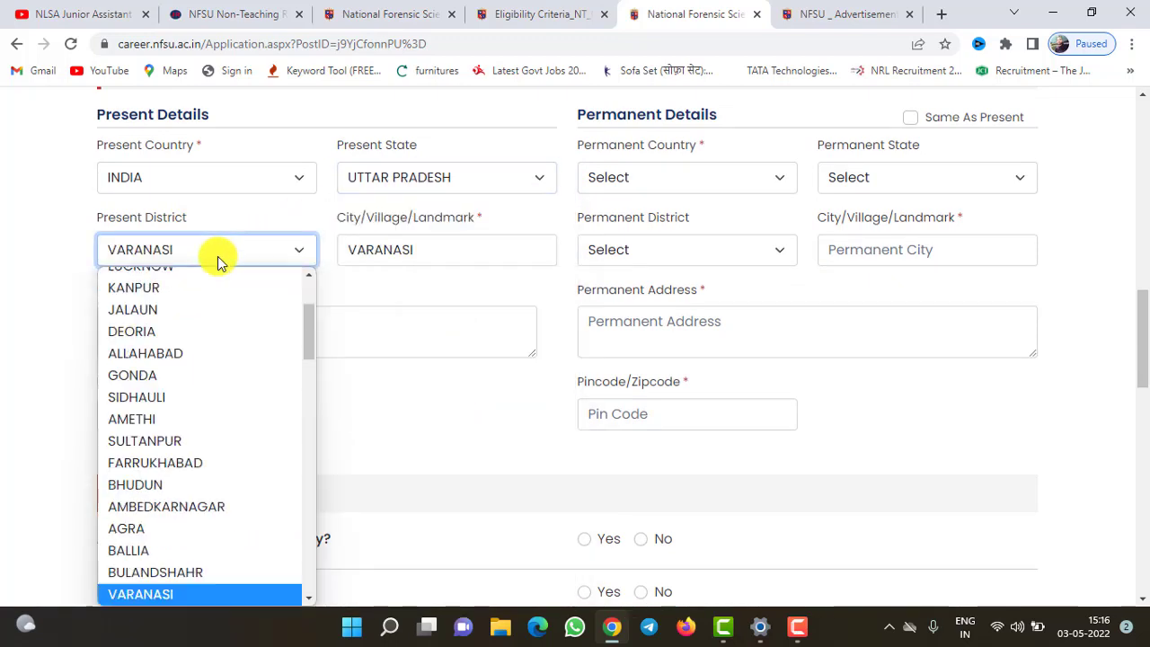
key("Return")
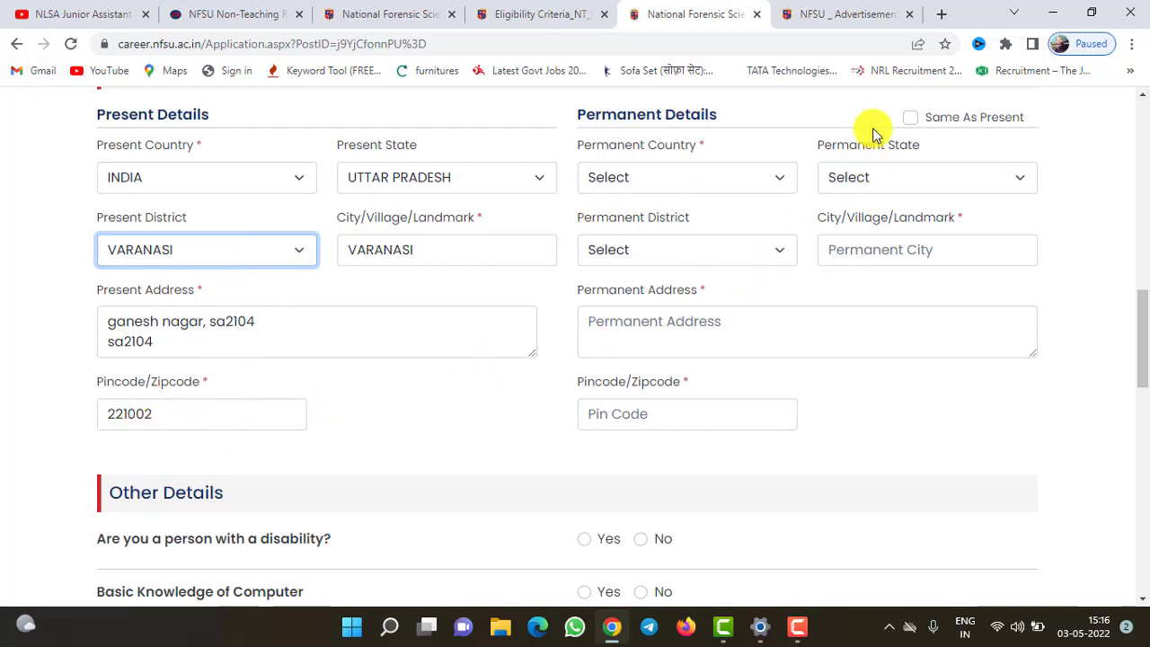
left_click(910, 120)
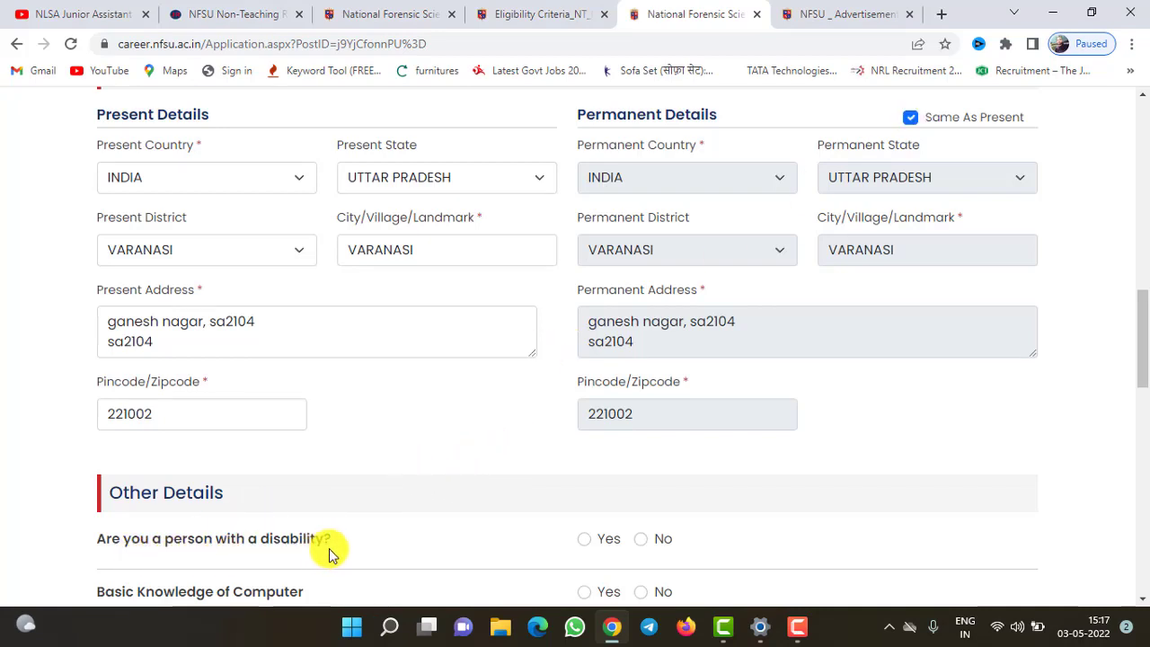
In Other Details, mark disability No, computer knowledge Yes, ex-servicemen No and government service No
left_click(640, 539)
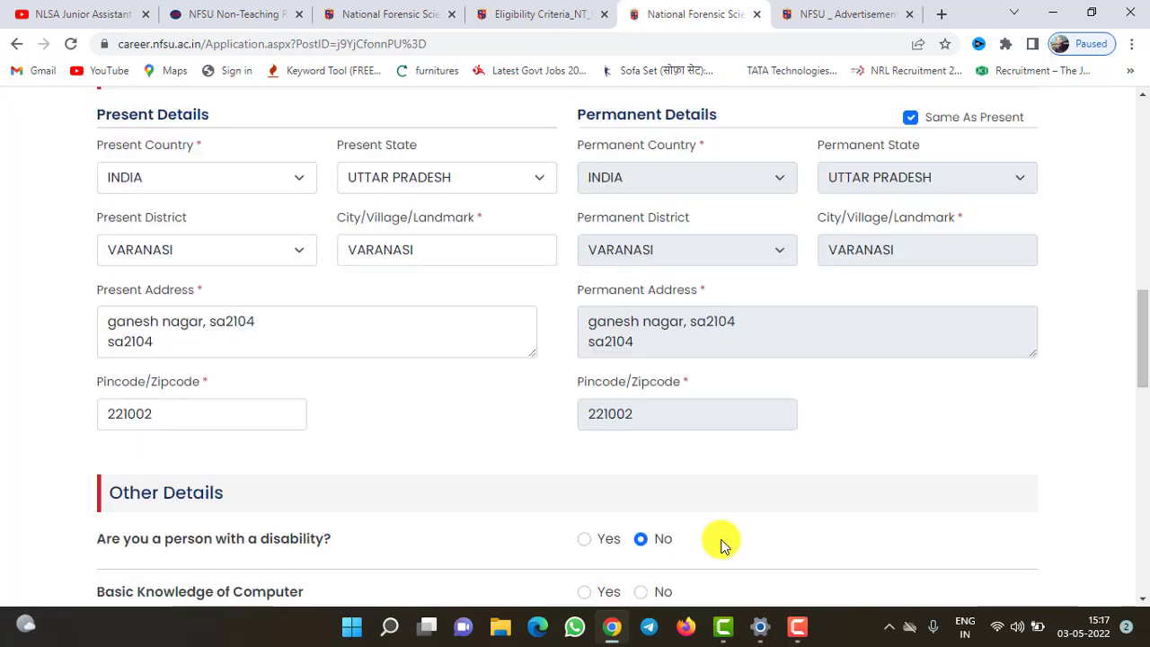
scroll(723, 544, "down", 3)
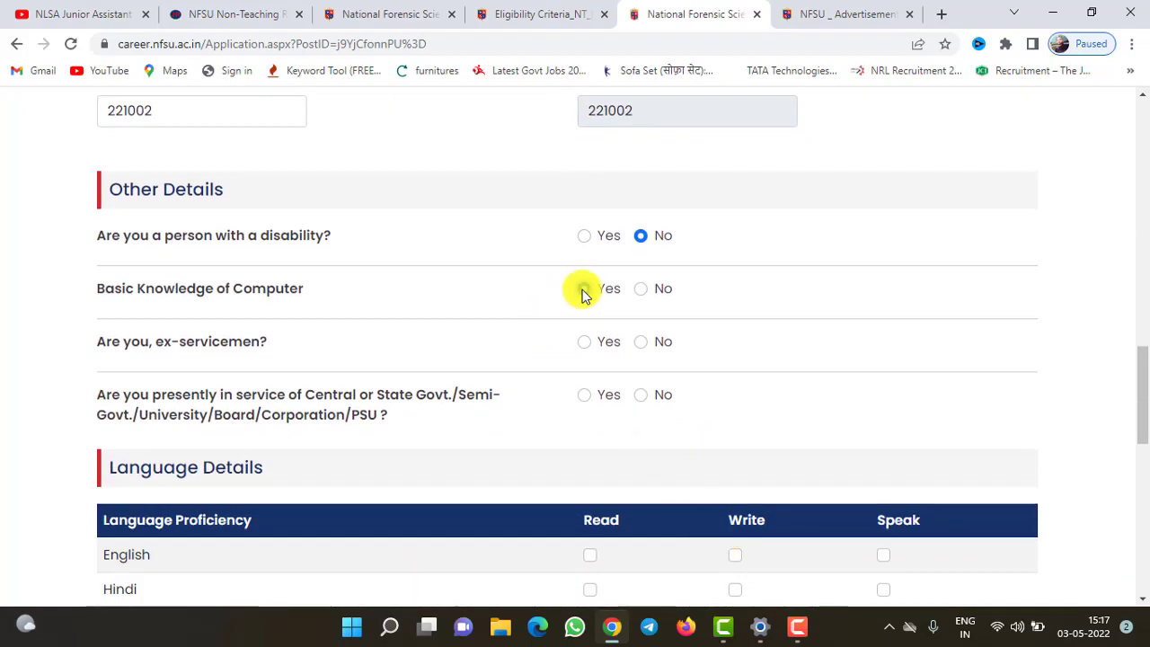
left_click(583, 292)
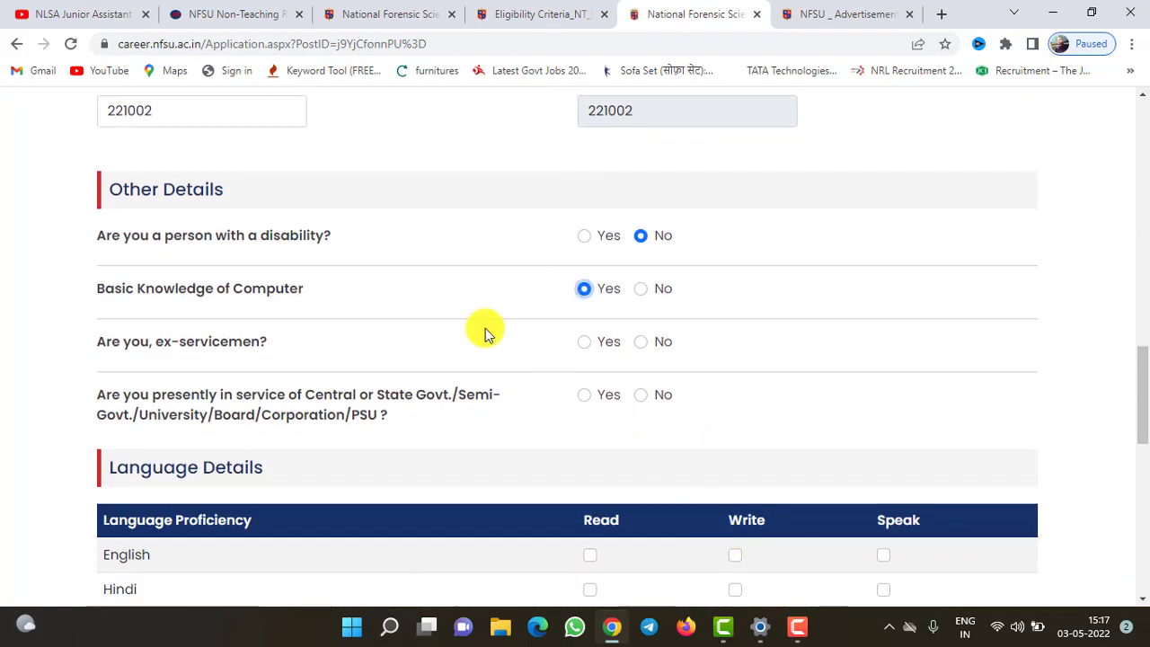
left_click(647, 344)
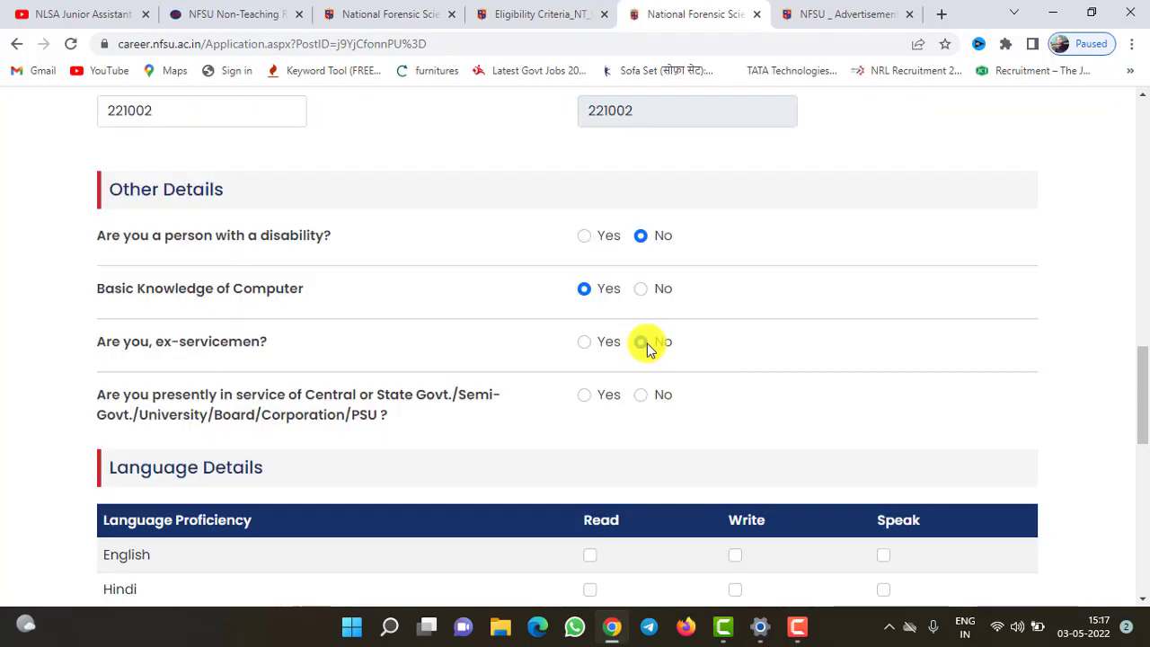
left_click(647, 344)
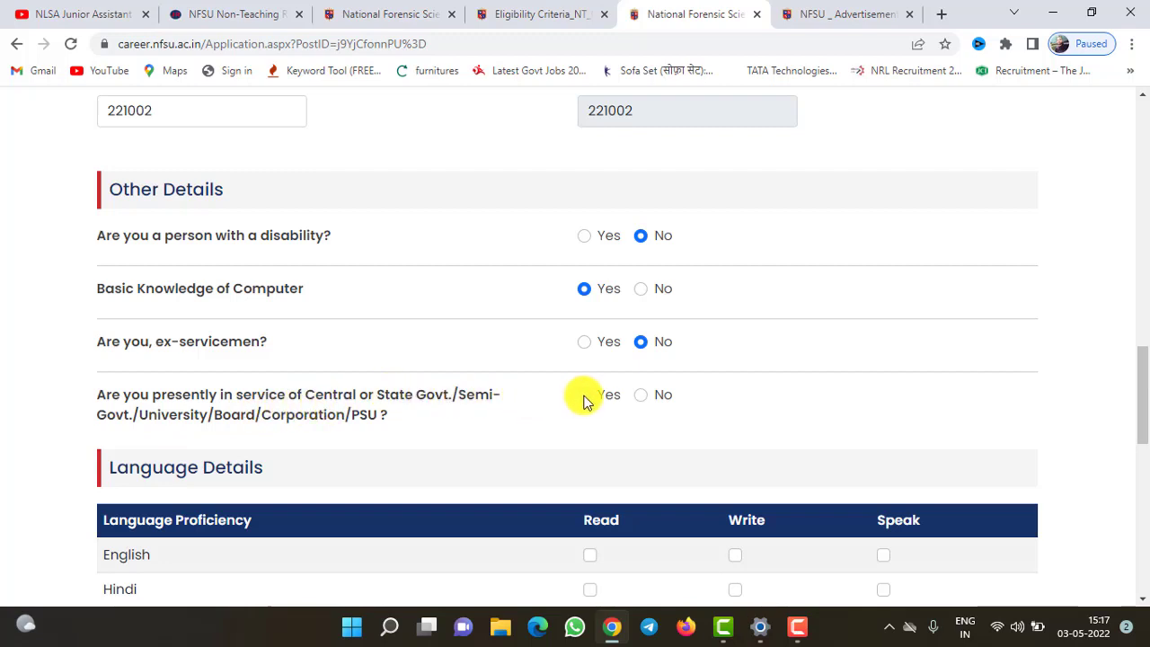
left_click(639, 396)
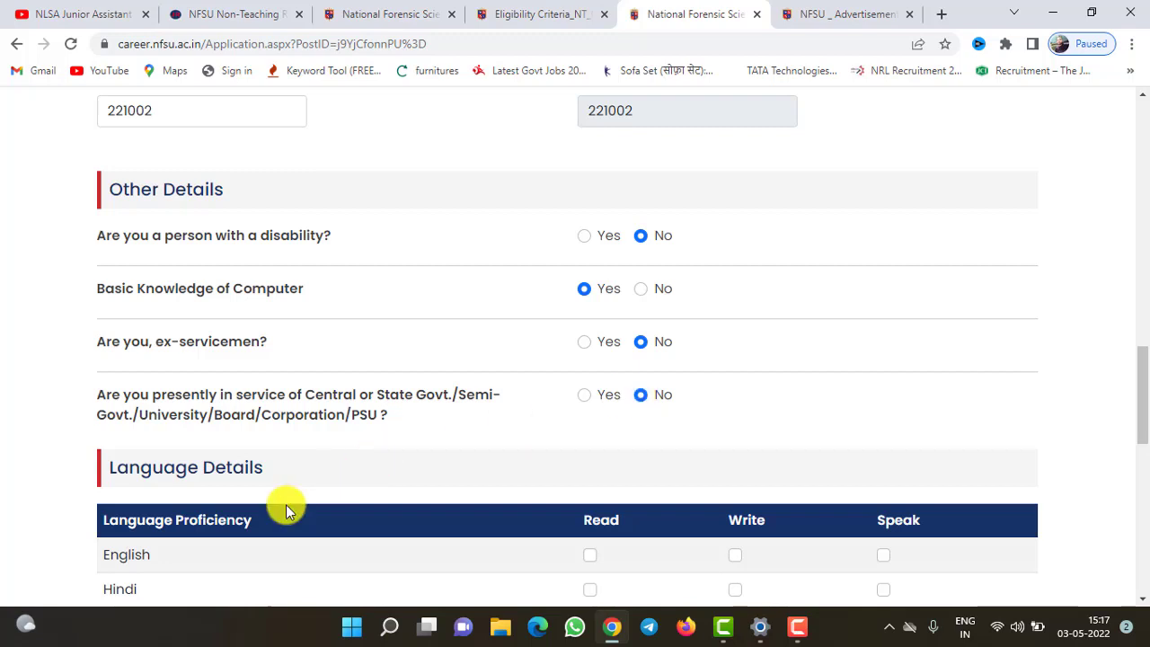
Tick the Read, Write and Speak boxes for both English and Hindi in Language Details
scroll(286, 509, "down", 3)
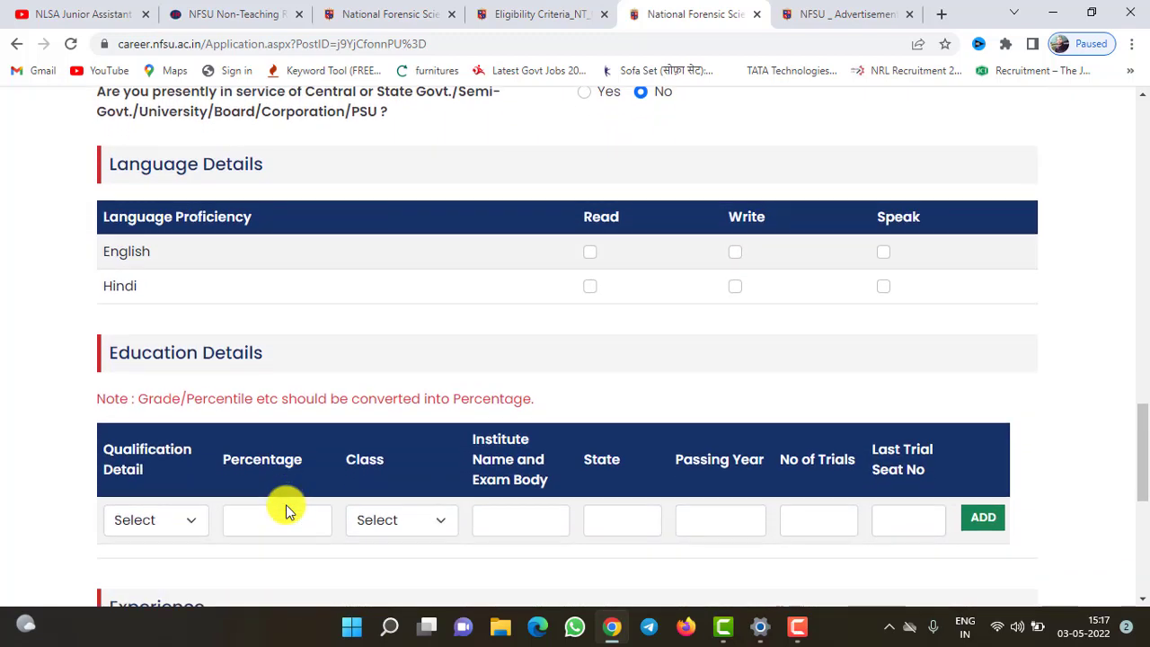
left_click(589, 253)
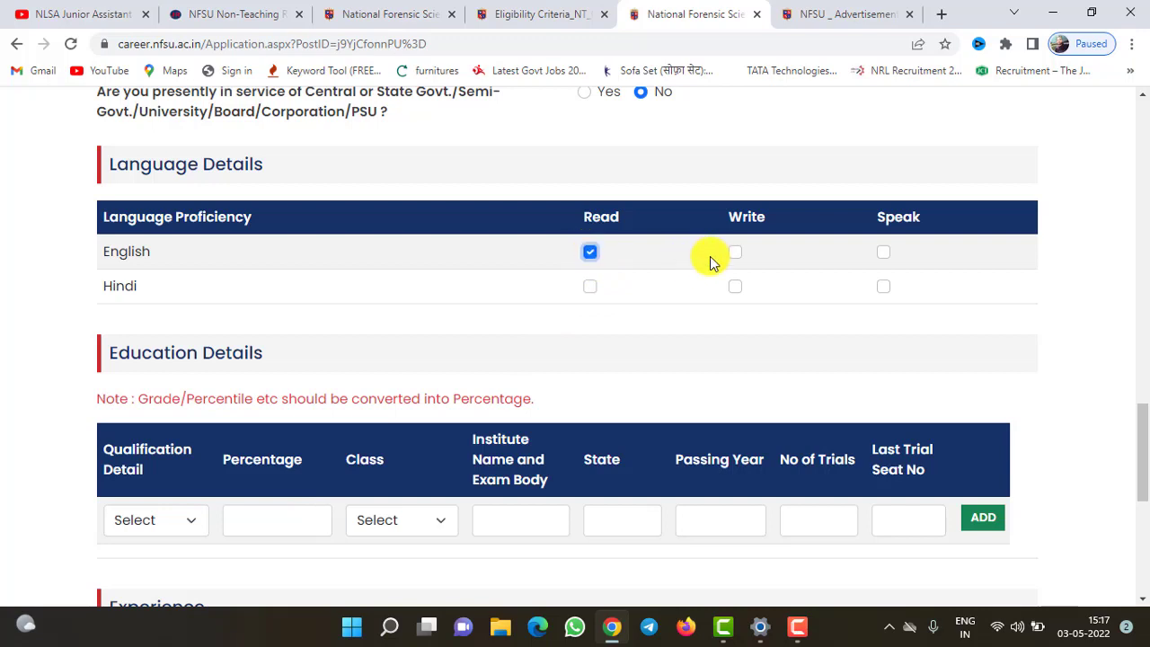
left_click(735, 254)
left_click(886, 252)
left_click(884, 288)
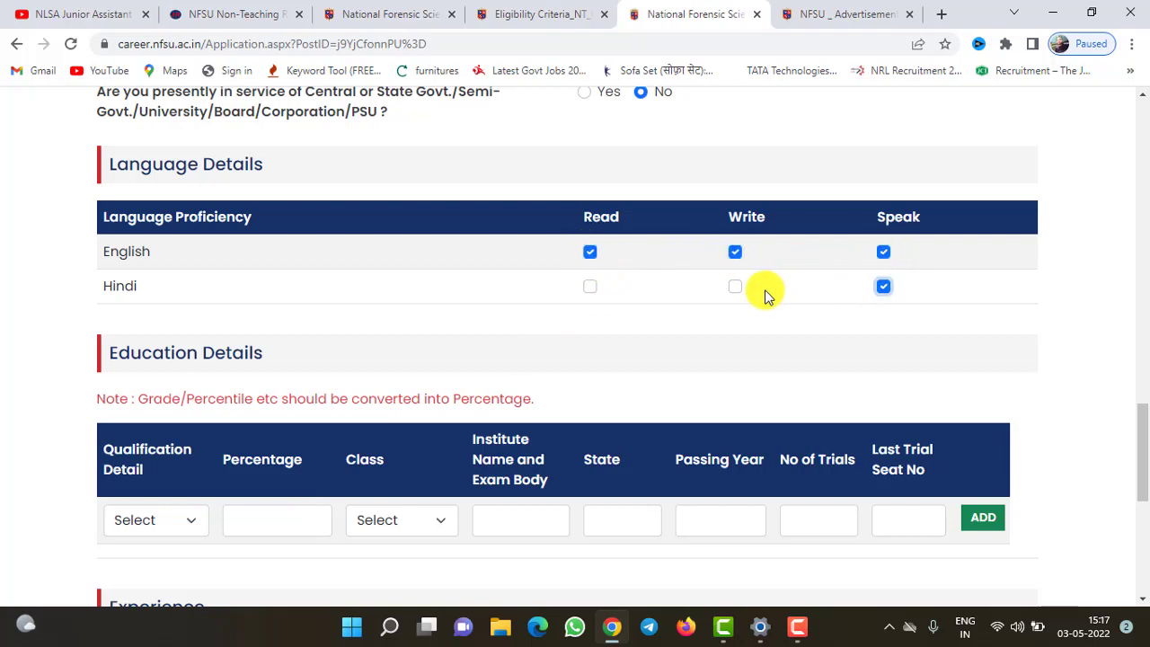
left_click(737, 293)
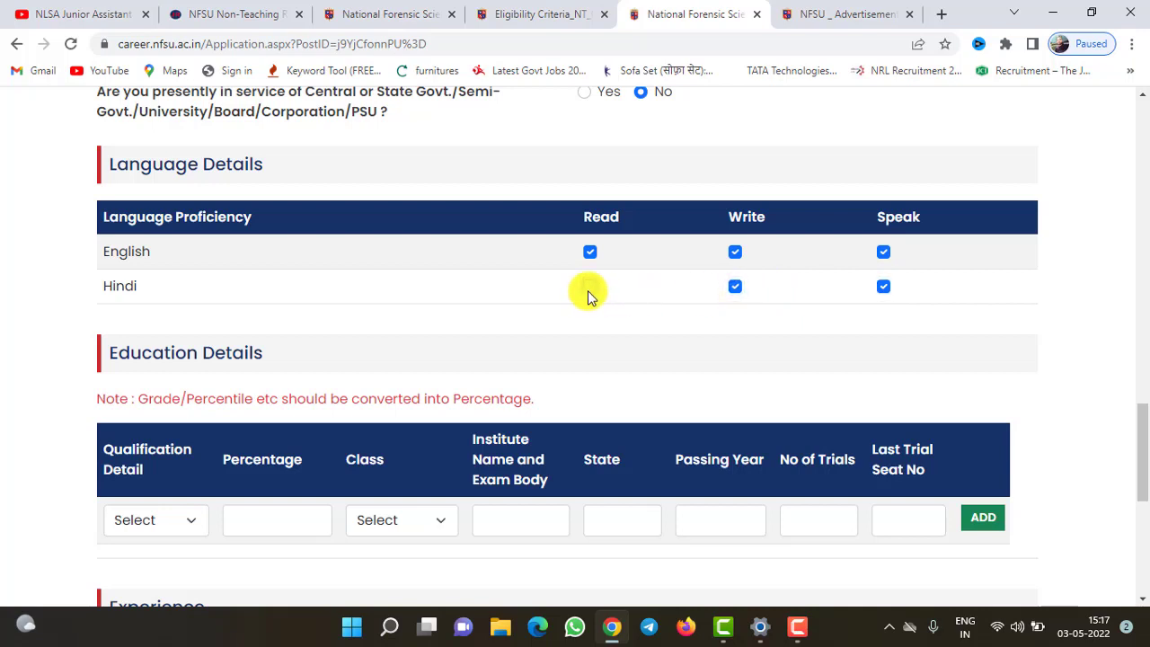
left_click(588, 291)
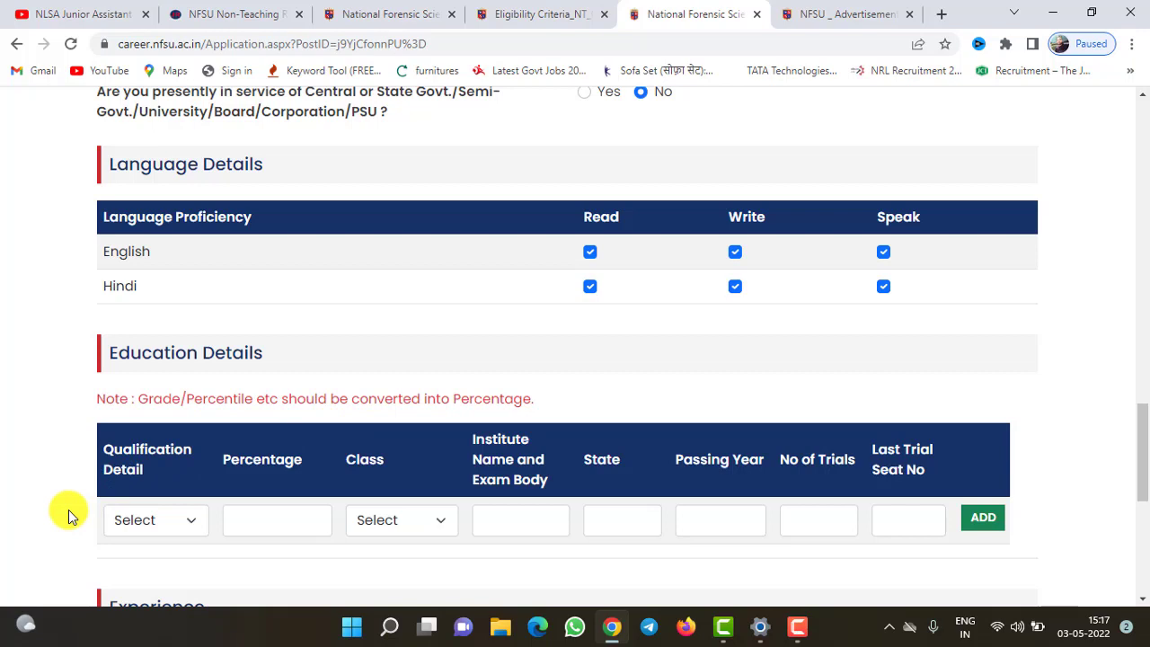
scroll(72, 515, "down", 2)
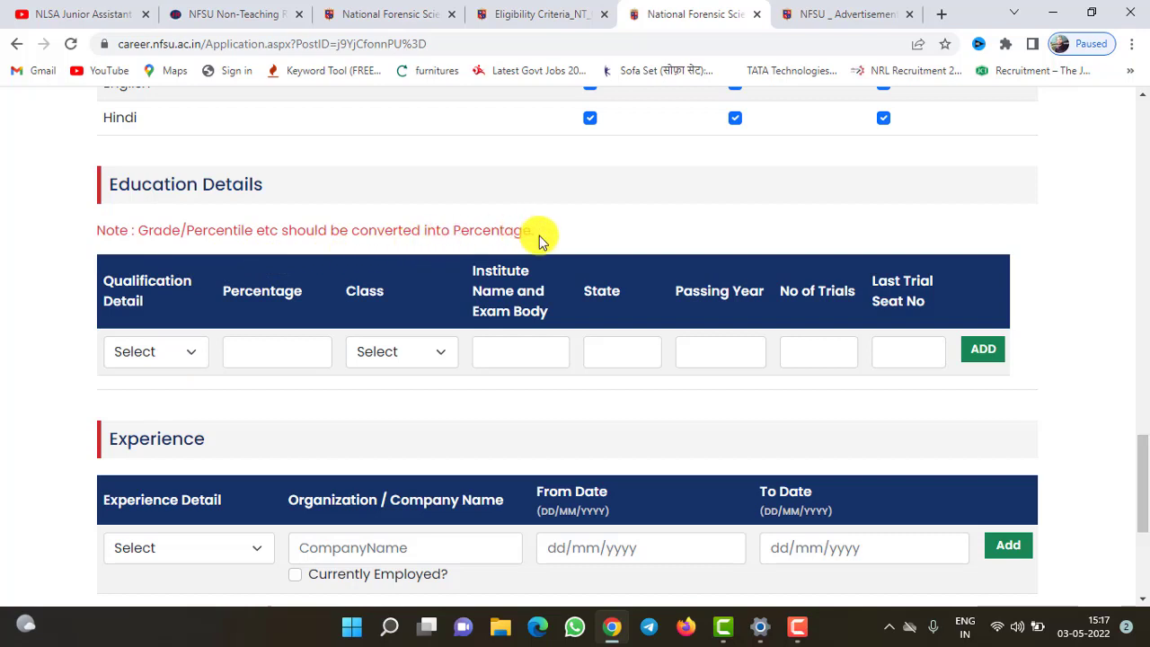
Start the education row: Bachelor Degree, 75%, First class, institute uhbb, state UTTARPRADESH
left_click(183, 356)
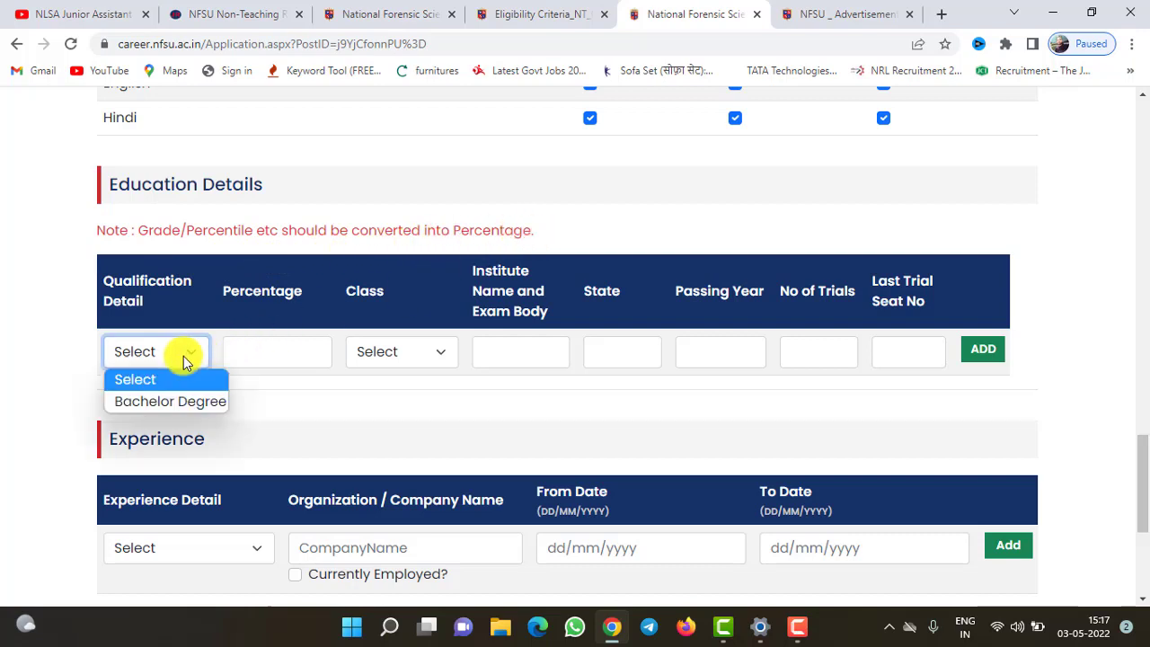
left_click(172, 404)
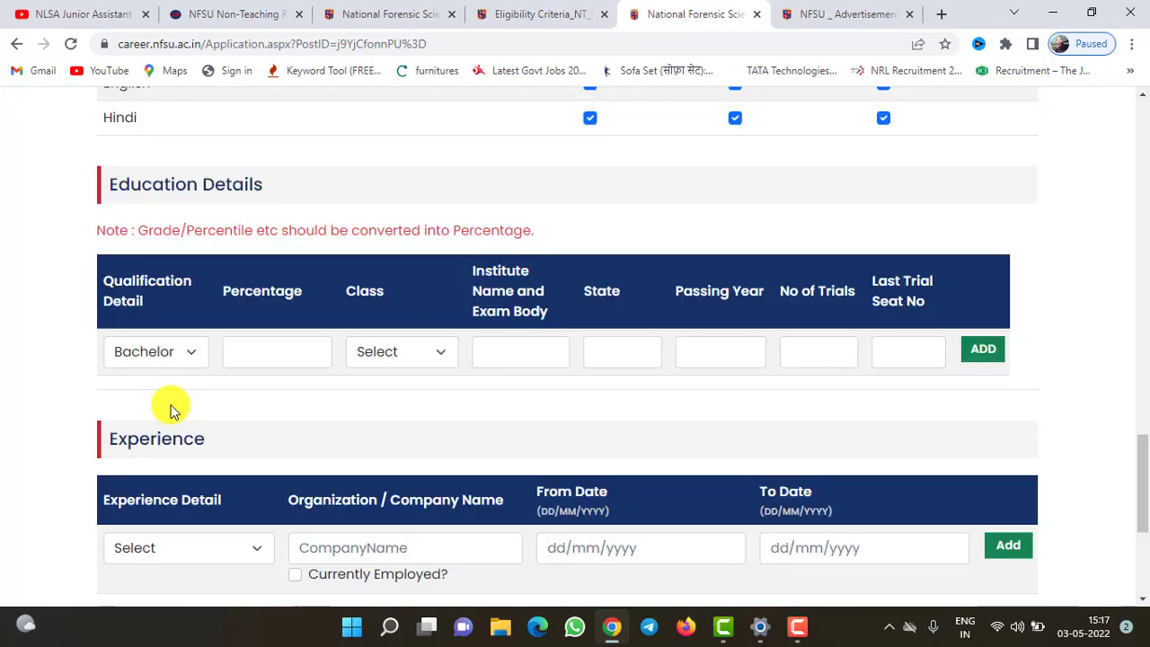
left_click(243, 351)
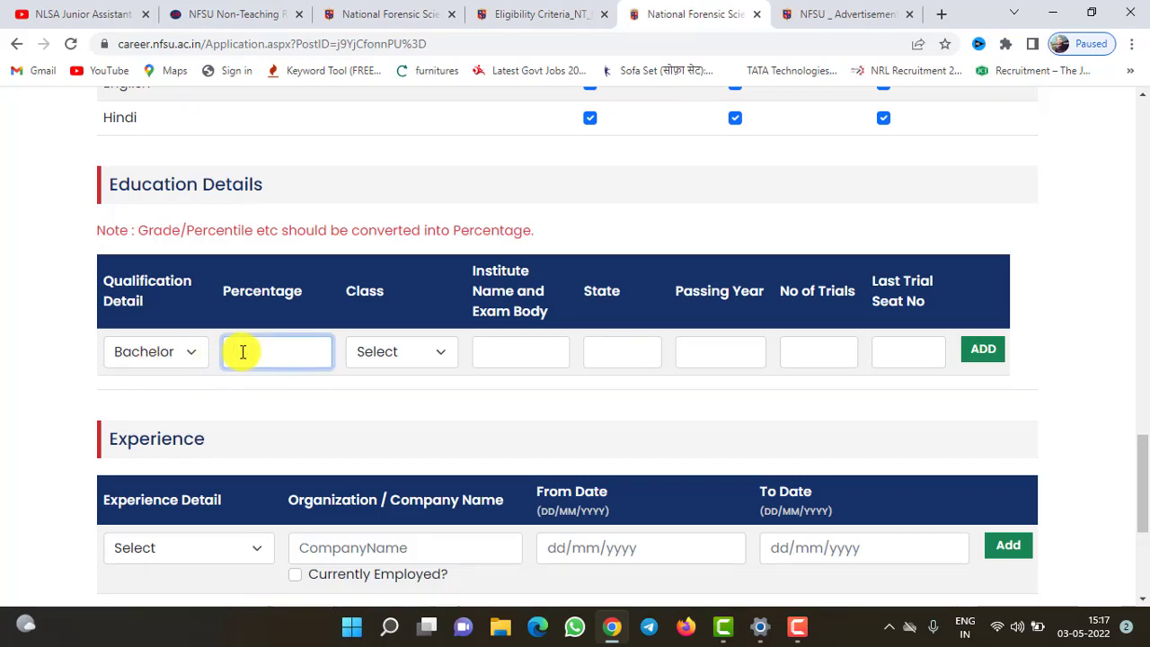
type("75")
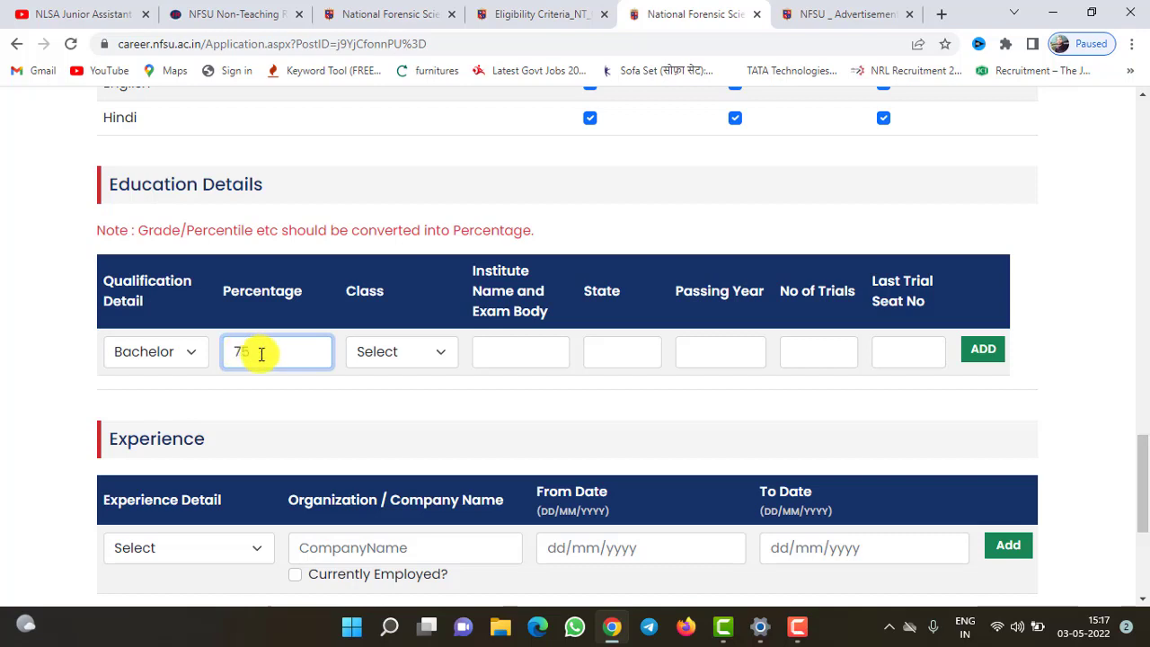
left_click(363, 353)
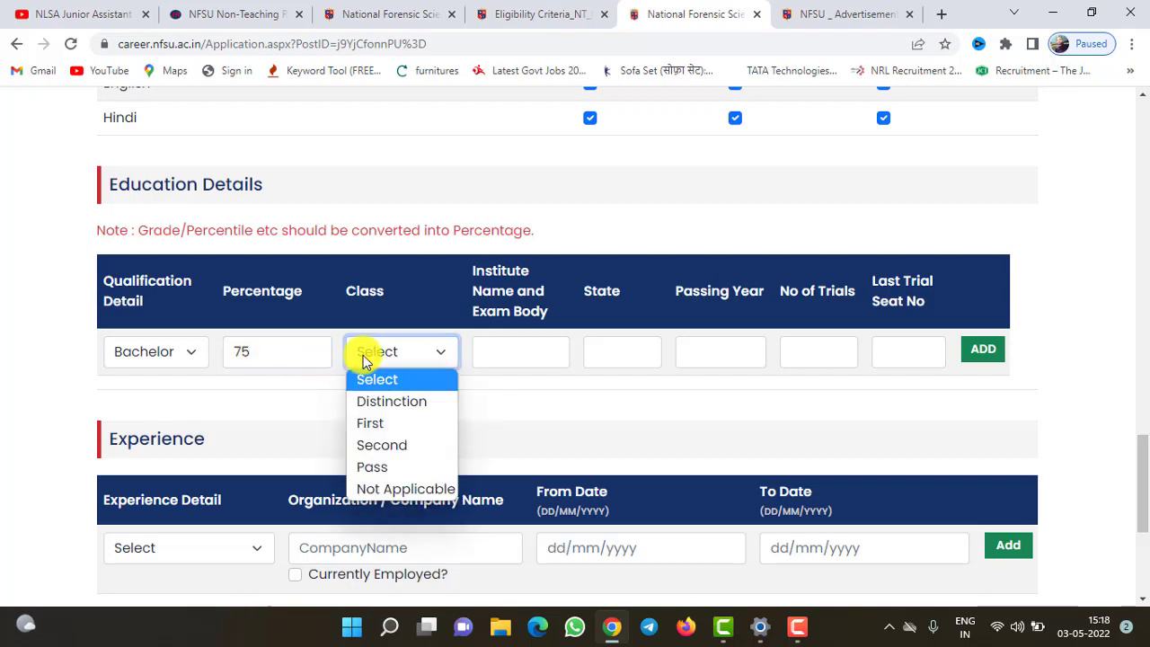
left_click(372, 423)
left_click(499, 351)
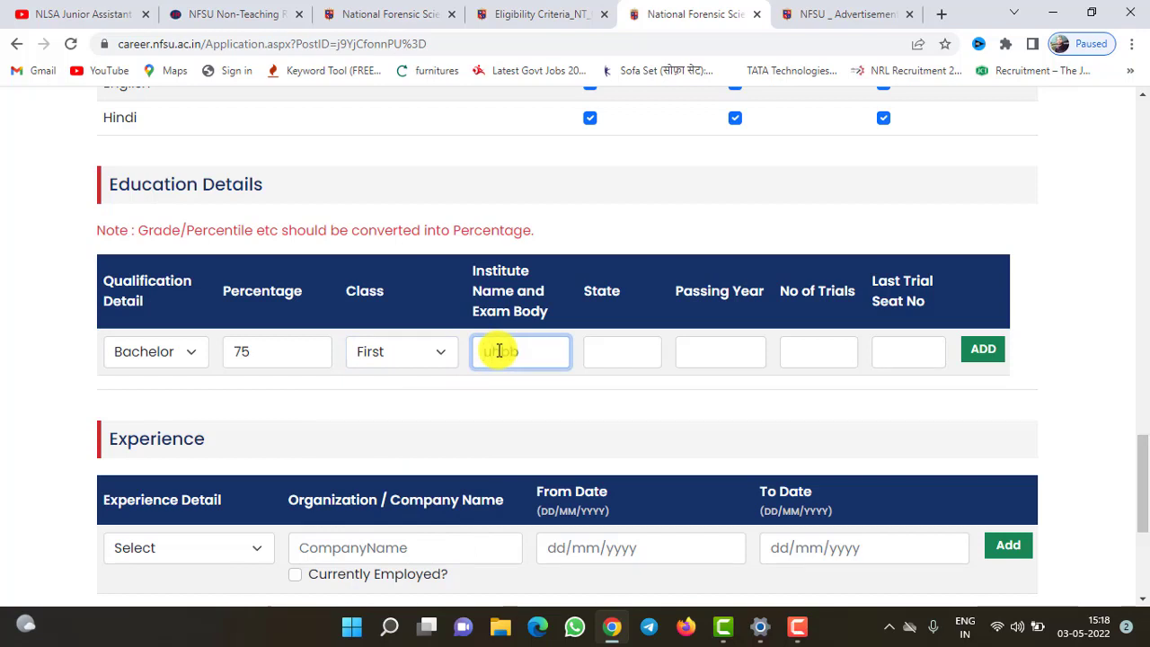
left_click(594, 352)
type("UTTARPR")
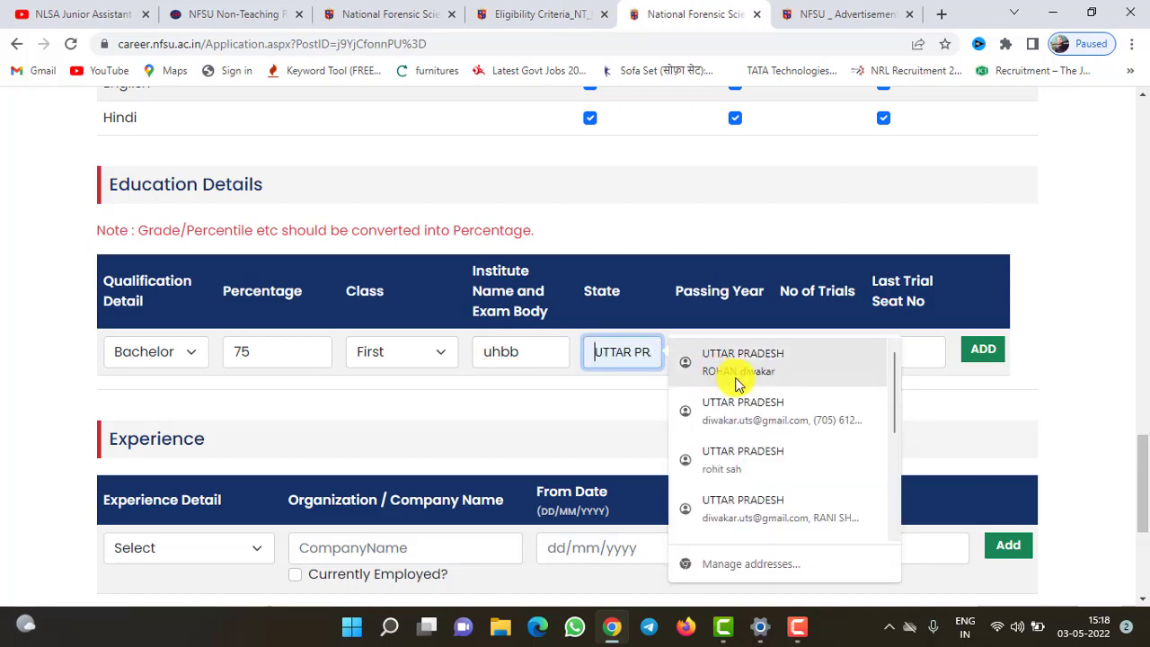
Enter passing year 2021 and 1 trial, then add the Bachelor Degree row
left_click(714, 357)
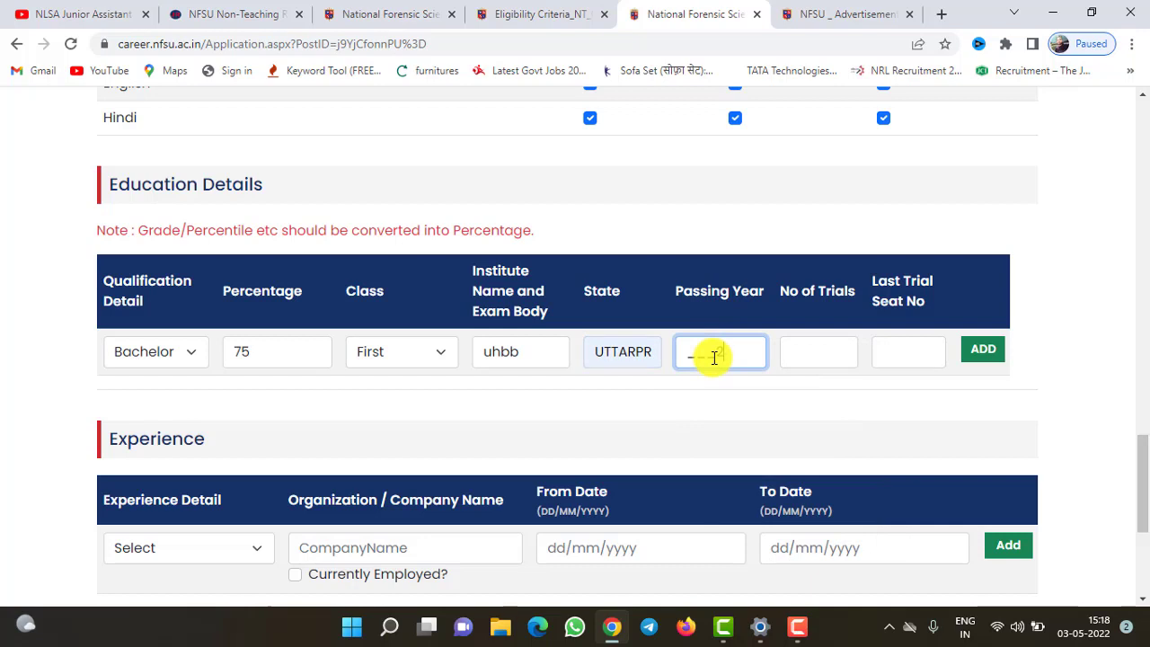
type("2")
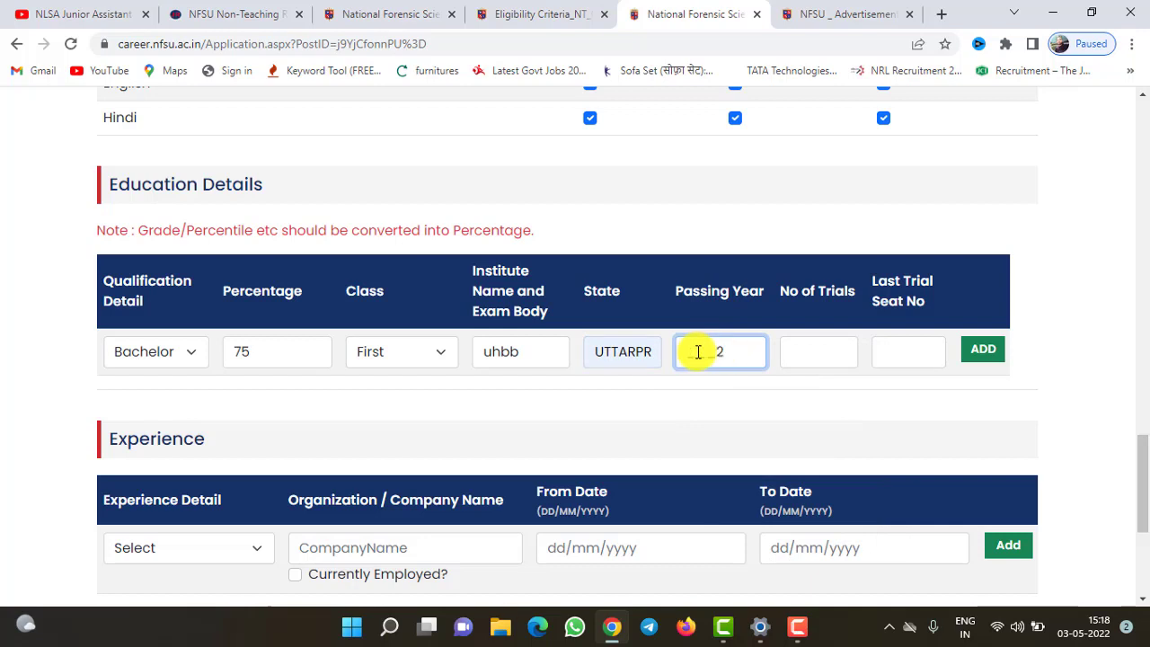
double_click(683, 353)
key("BackSpace")
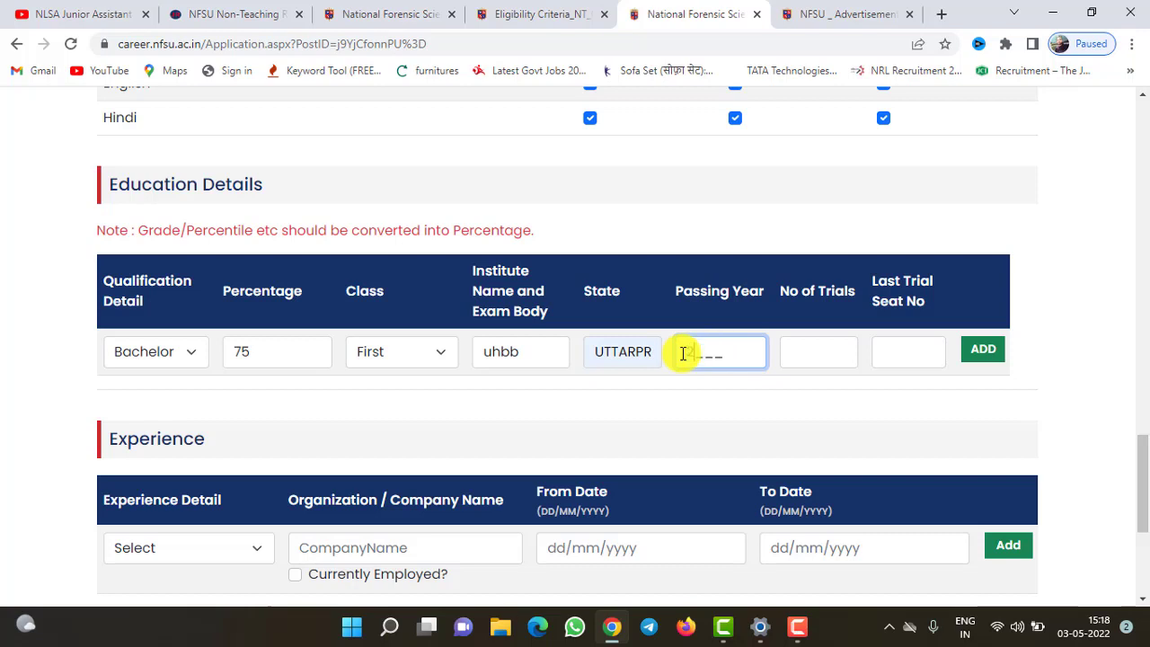
type("2021")
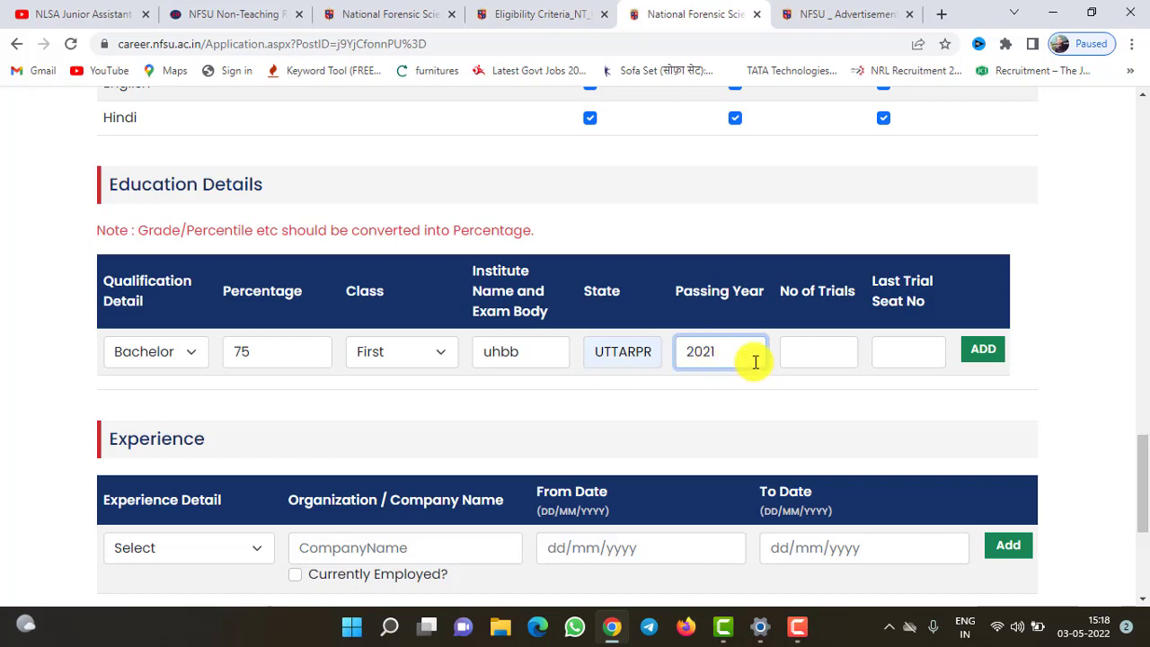
left_click(802, 359)
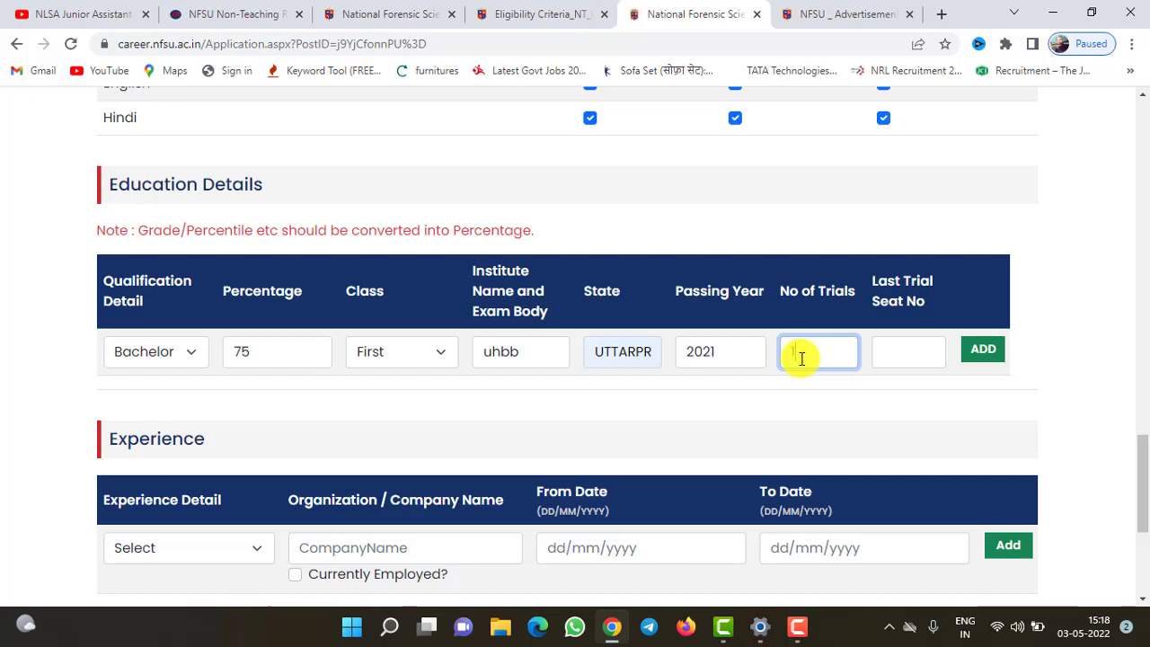
type("1")
left_click(888, 354)
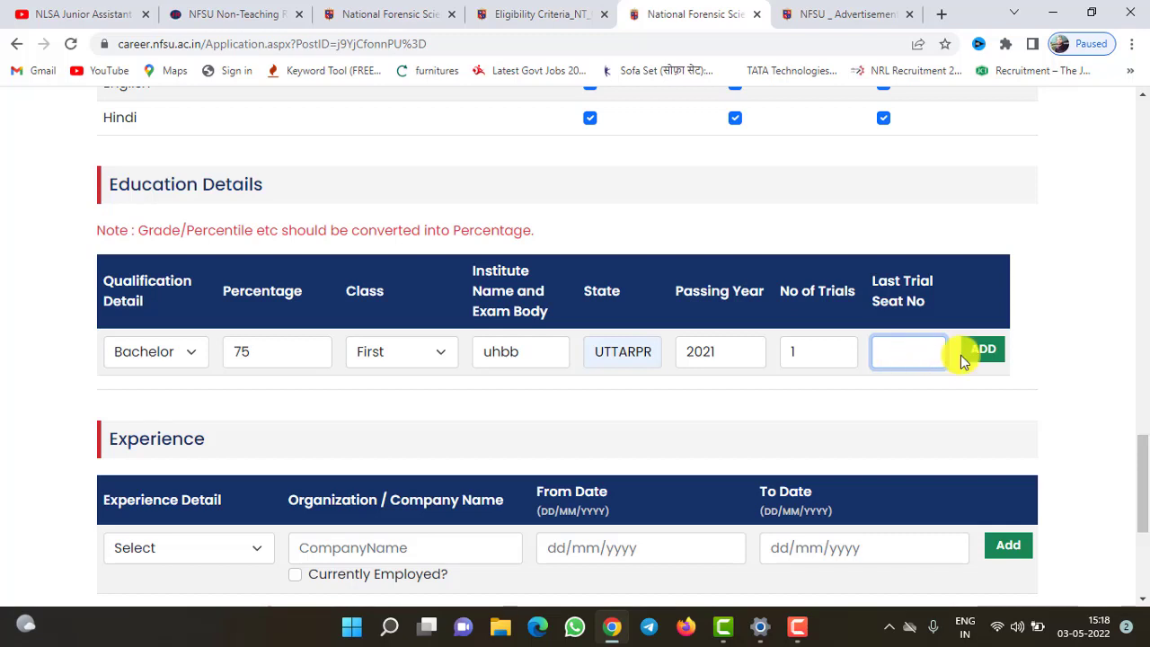
left_click(984, 352)
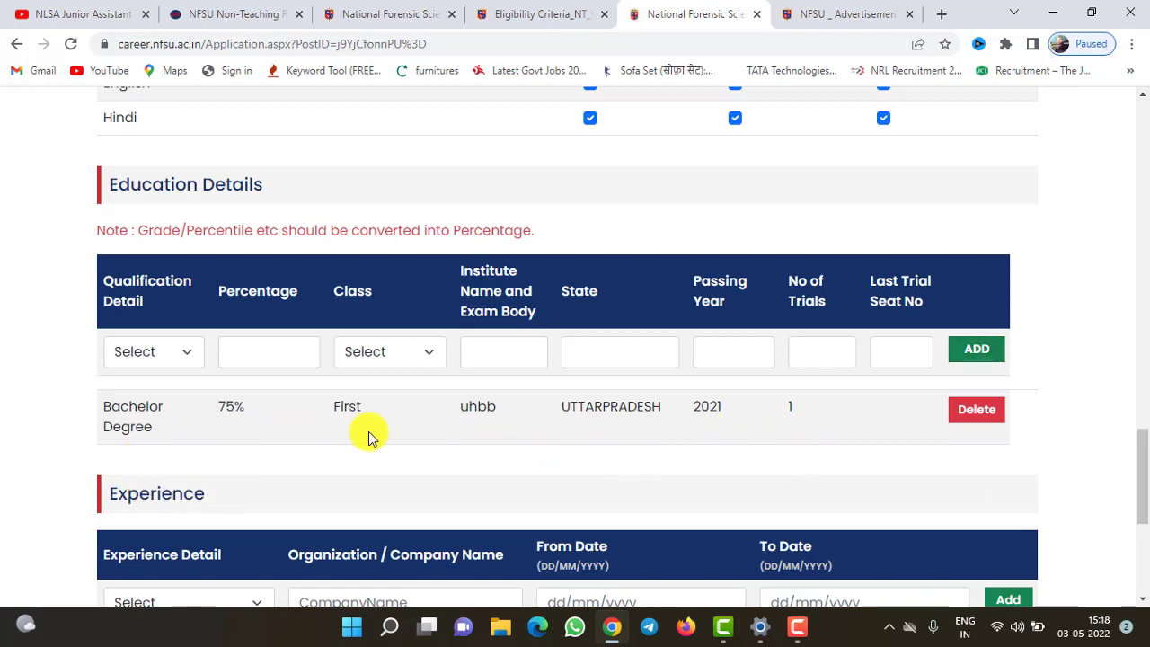
left_click(179, 360)
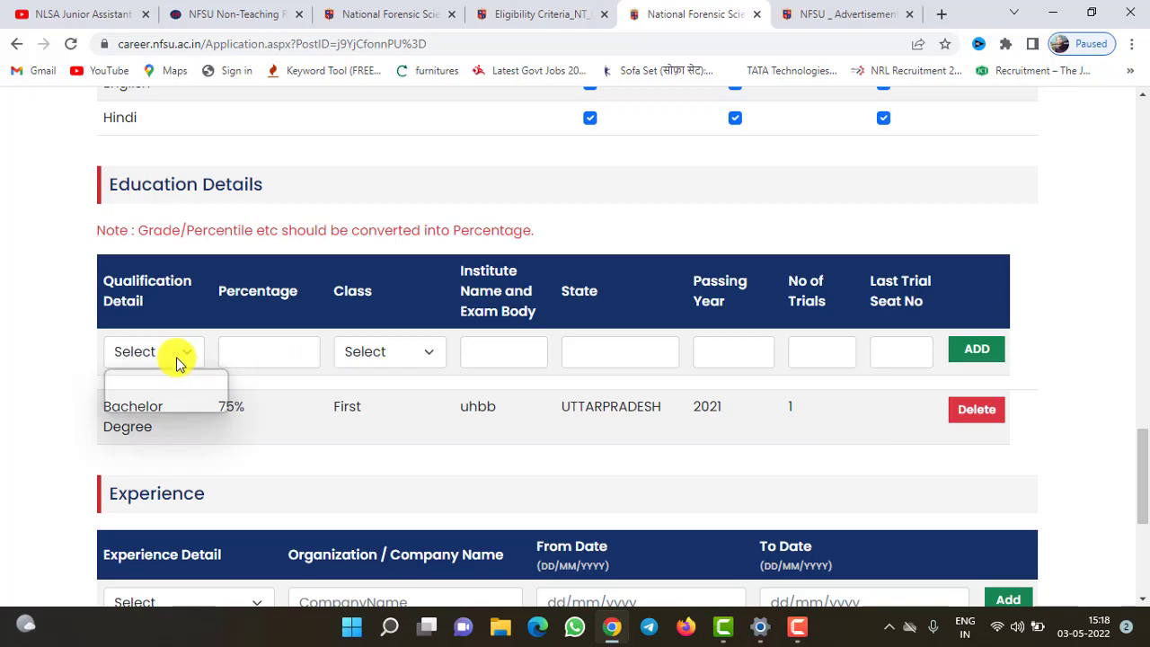
left_click(1049, 383)
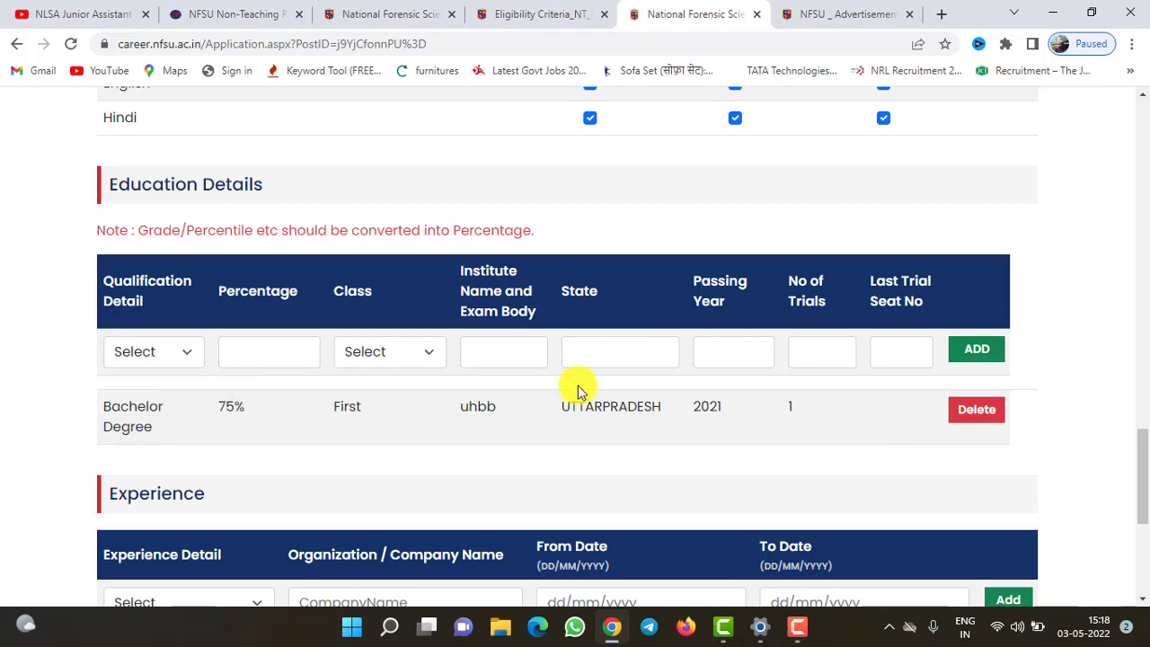
Leave experience unchanged, accept the declaration with Yes, and save and confirm the application
left_click_drag(1142, 456, 1142, 503)
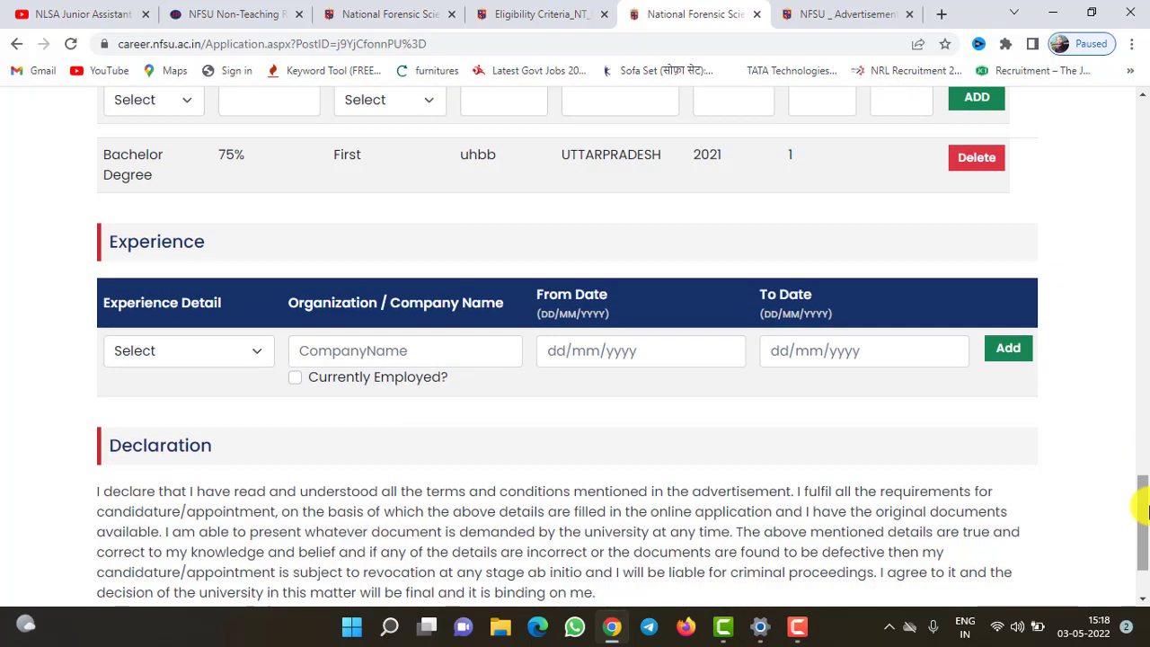
left_click(256, 356)
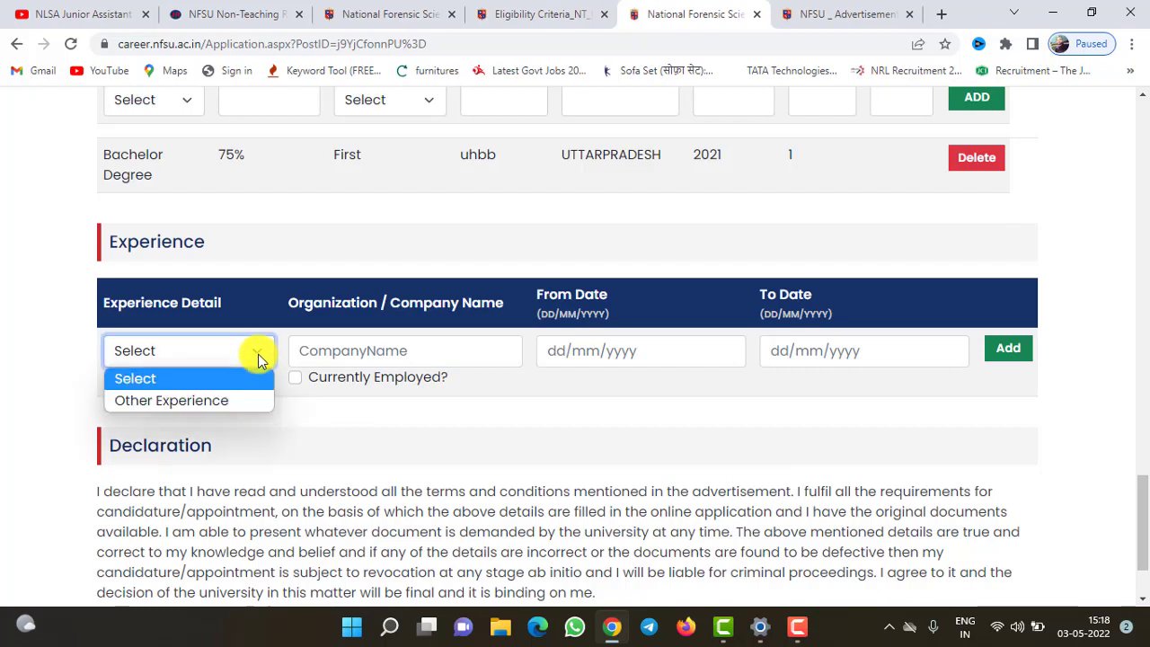
left_click(54, 387)
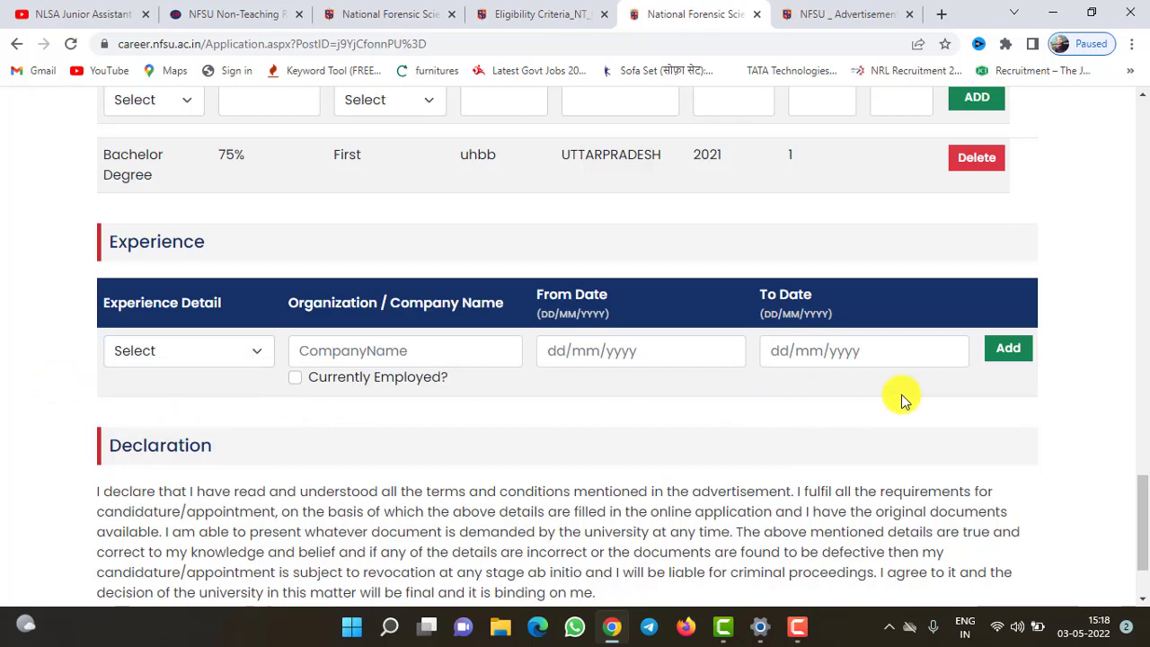
left_click_drag(1138, 488, 1143, 533)
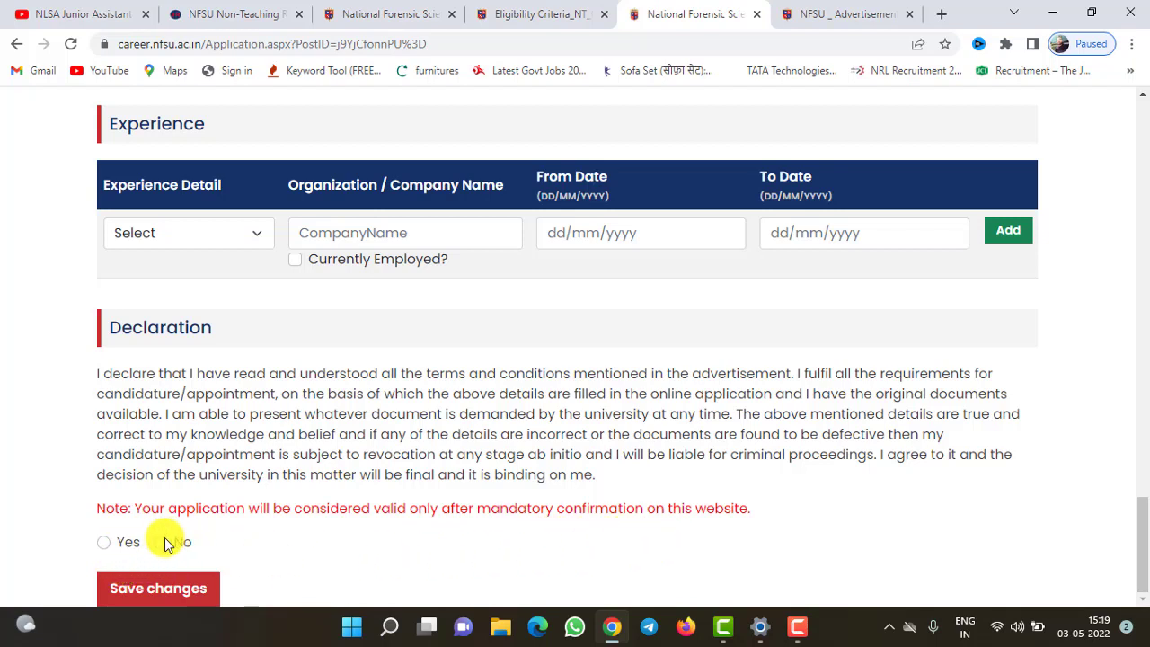
left_click(105, 543)
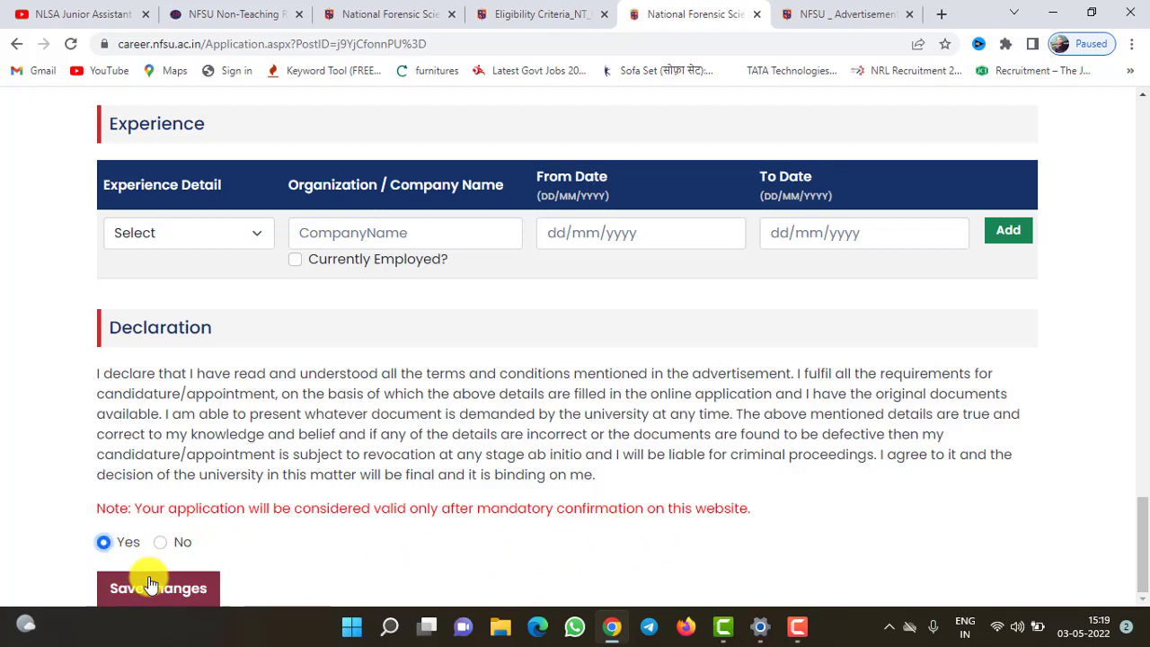
left_click(153, 587)
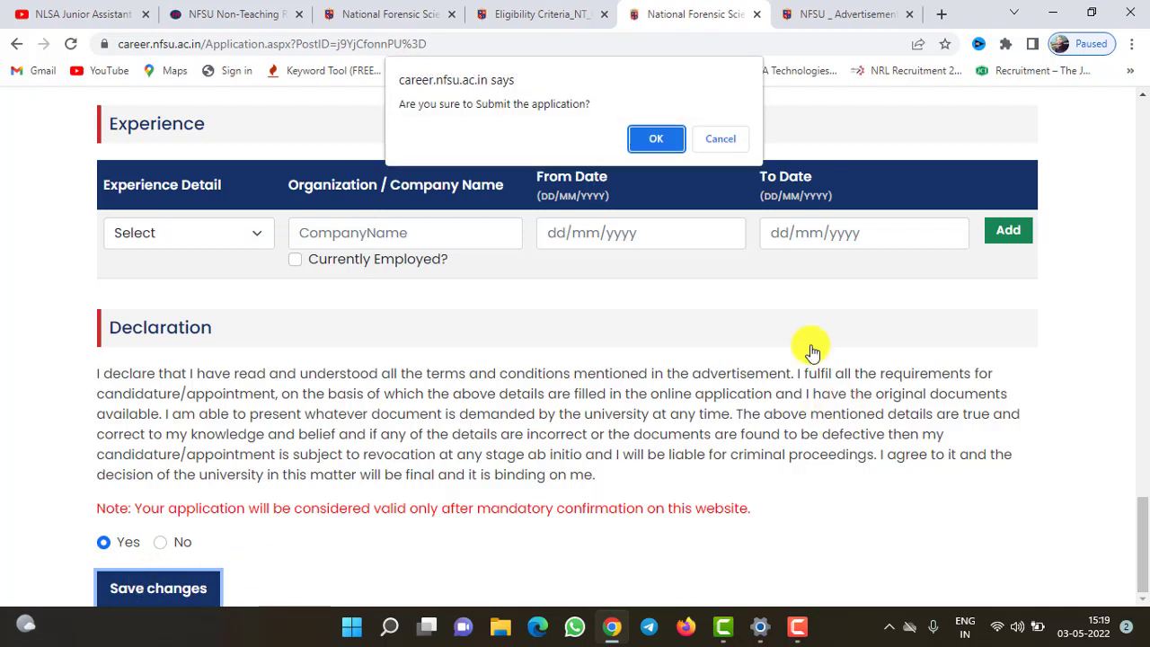
left_click(649, 131)
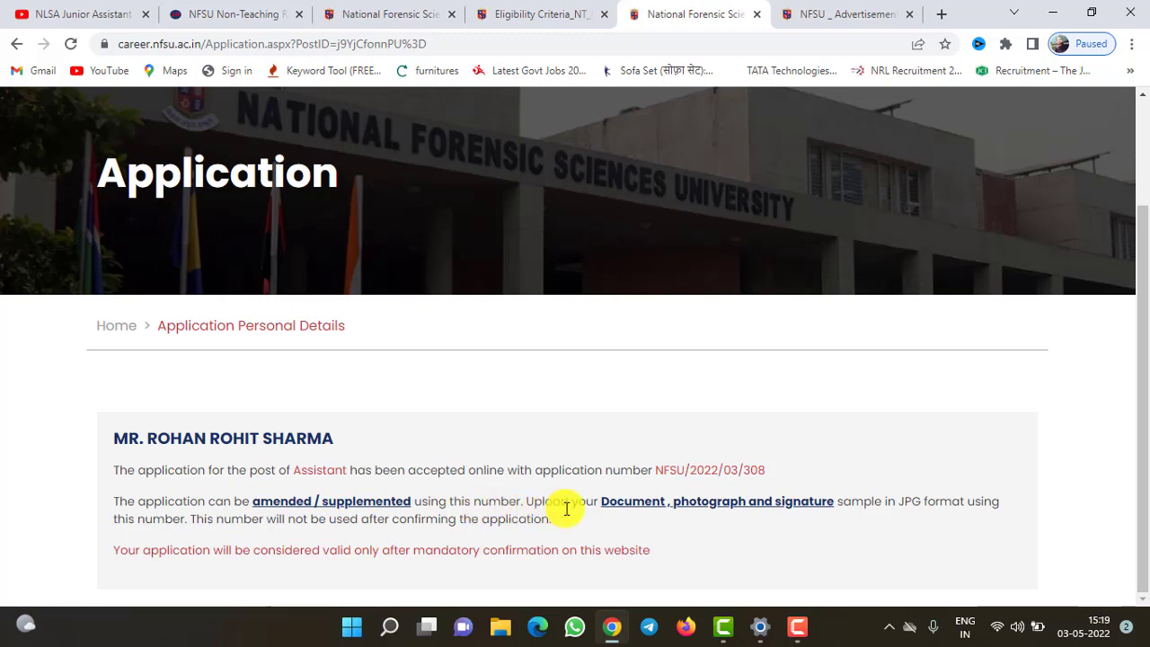
Go to the Upload Document/Photo/Signature page and start on its Application Number and Birth Date fields
left_click(653, 505)
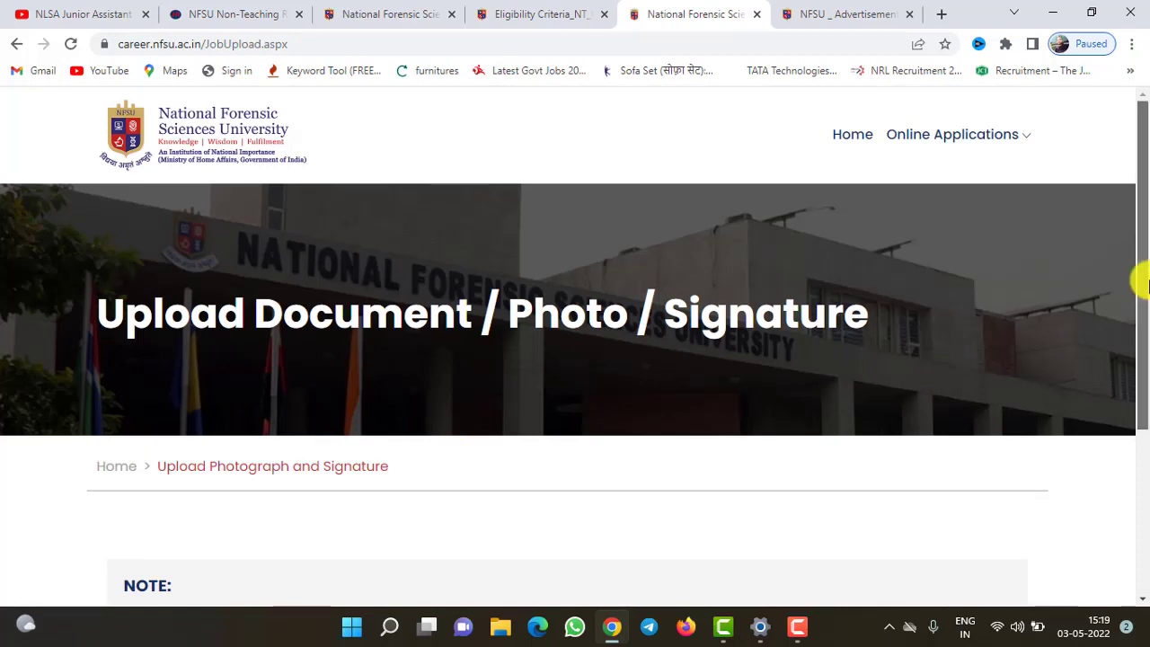
left_click_drag(1144, 274, 1146, 466)
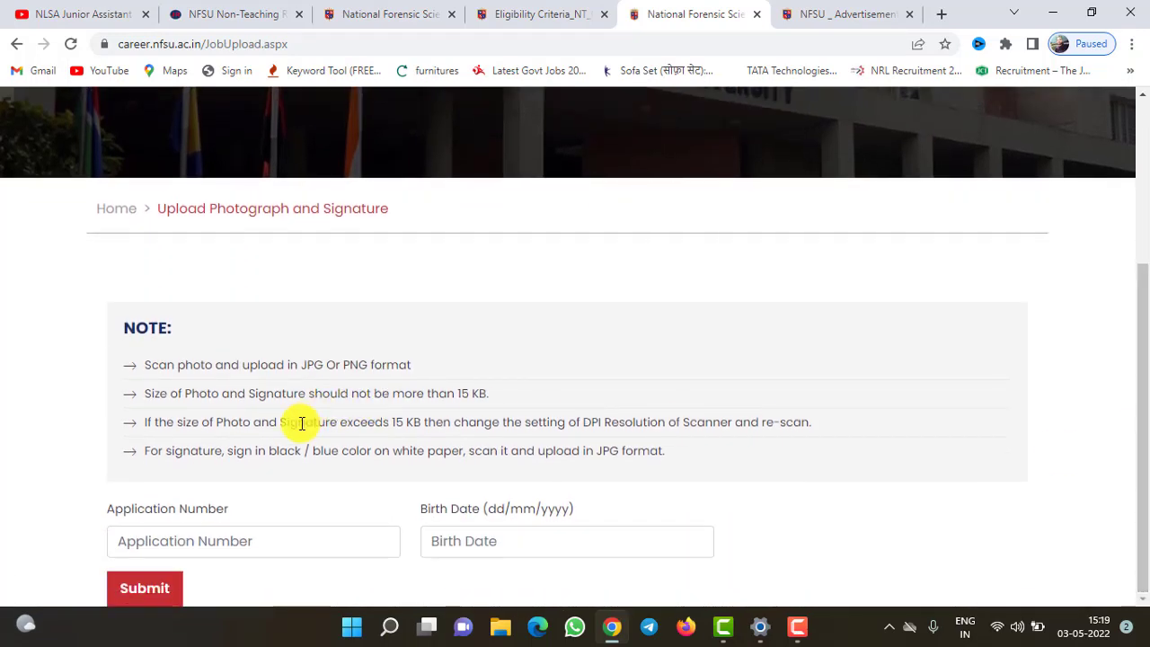
left_click(294, 534)
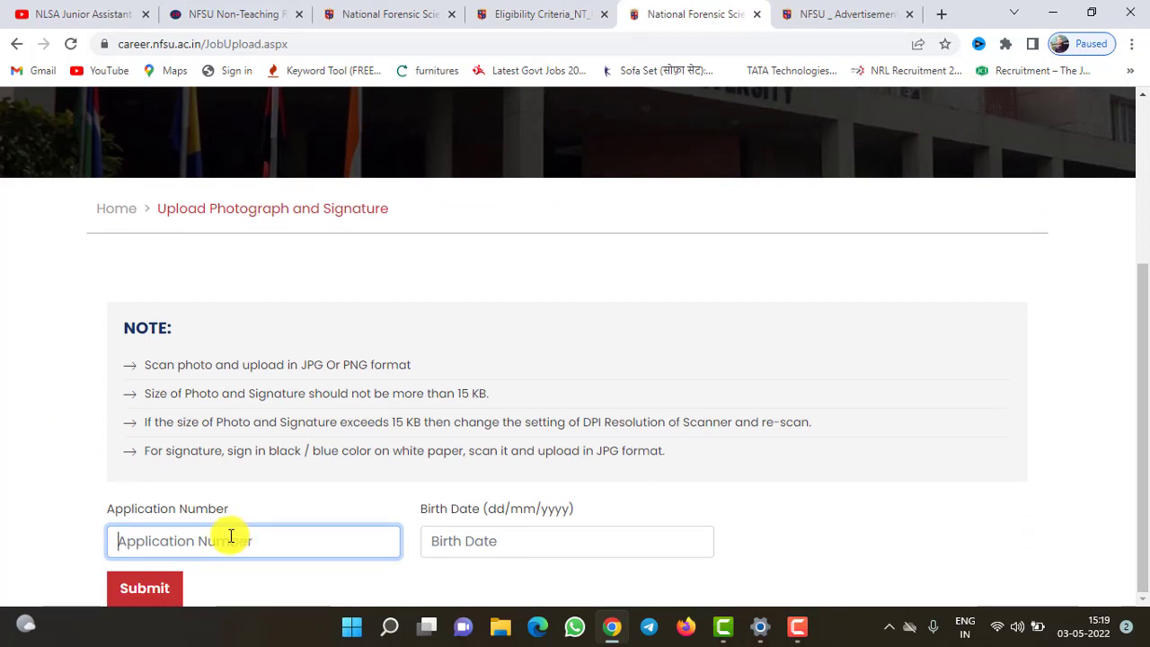
left_click(468, 543)
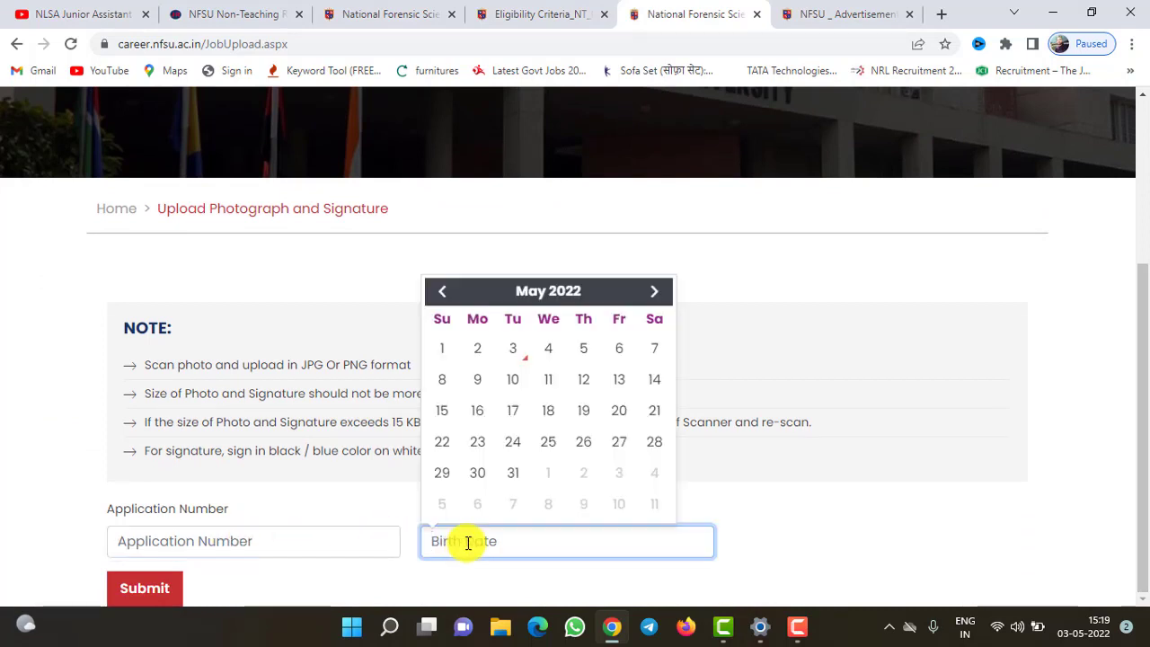